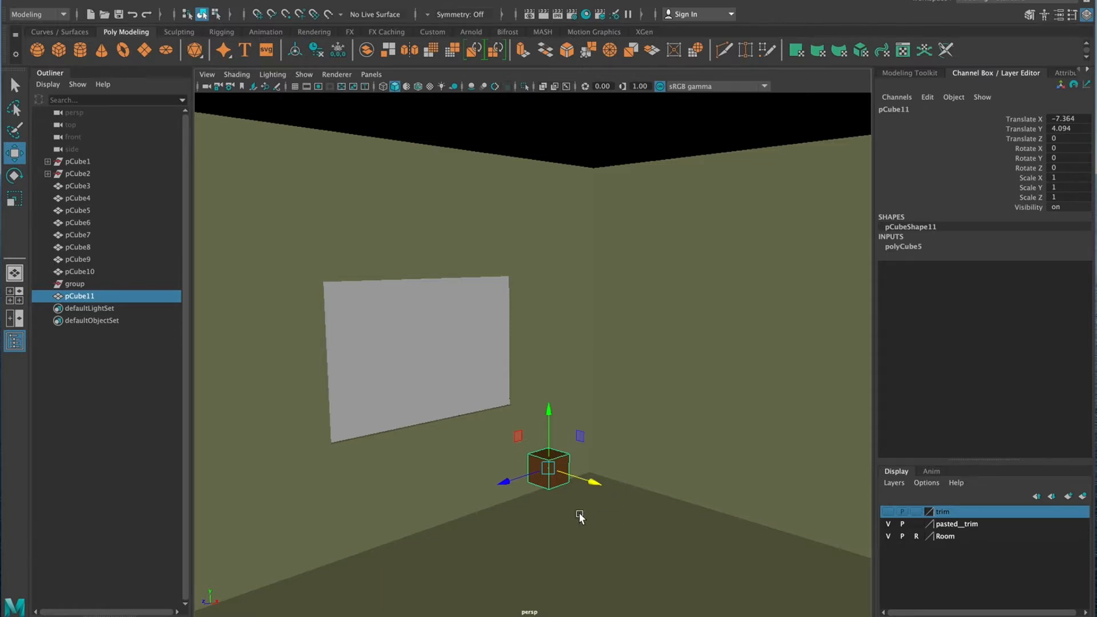
Scale the selected cube down to about 0.164 in X and 0.462 in Y.
{"action": "left_click_drag", "start_coordinate": [608, 469], "coordinate": [554, 499], "text": "alt"}
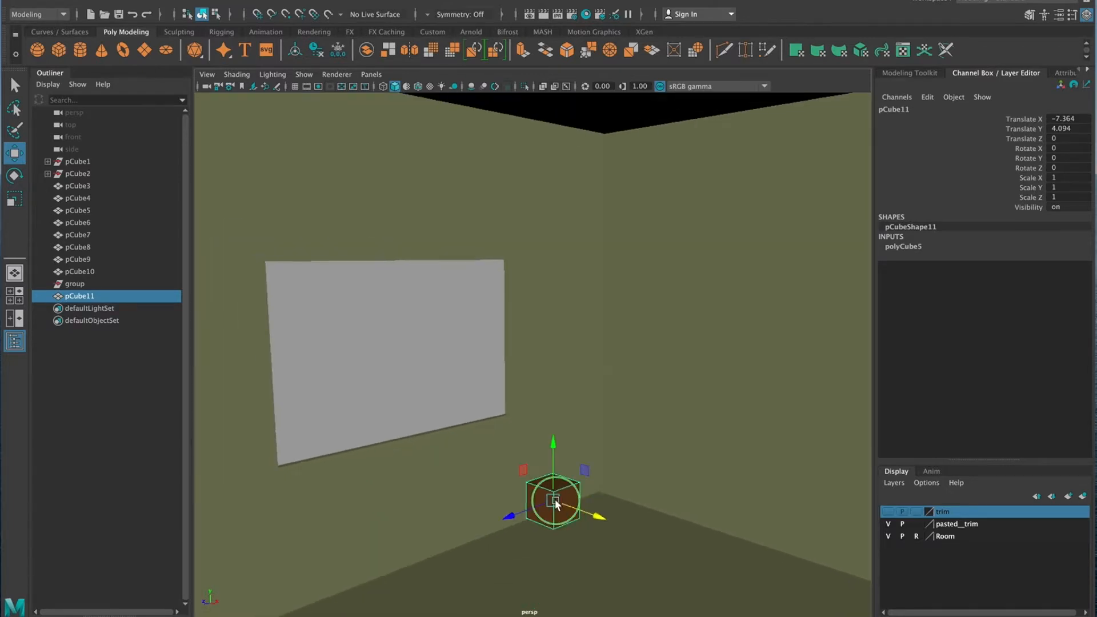
{"action": "key", "text": "r"}
{"action": "left_click_drag", "start_coordinate": [600, 513], "coordinate": [550, 516]}
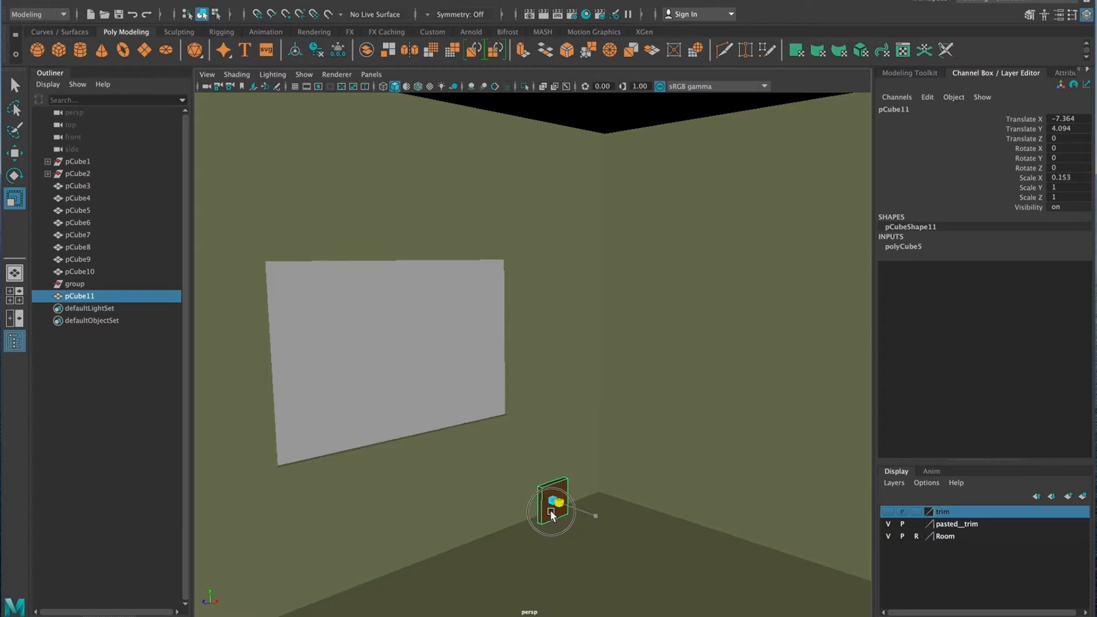
{"action": "left_click_drag", "start_coordinate": [553, 444], "coordinate": [558, 477]}
Bevel the block's long upper edge that faces into the room.
{"action": "mouse_move", "coordinate": [650, 513]}
{"action": "left_mouse_down", "text": "alt"}
{"action": "mouse_move", "coordinate": [683, 514]}
{"action": "mouse_move", "coordinate": [634, 517]}
{"action": "left_mouse_up", "text": "alt"}
{"action": "right_click_drag", "start_coordinate": [562, 508], "coordinate": [735, 522], "text": "alt"}
{"action": "left_click_drag", "start_coordinate": [735, 521], "coordinate": [653, 485], "text": "alt"}
{"action": "right_click", "coordinate": [627, 443]}
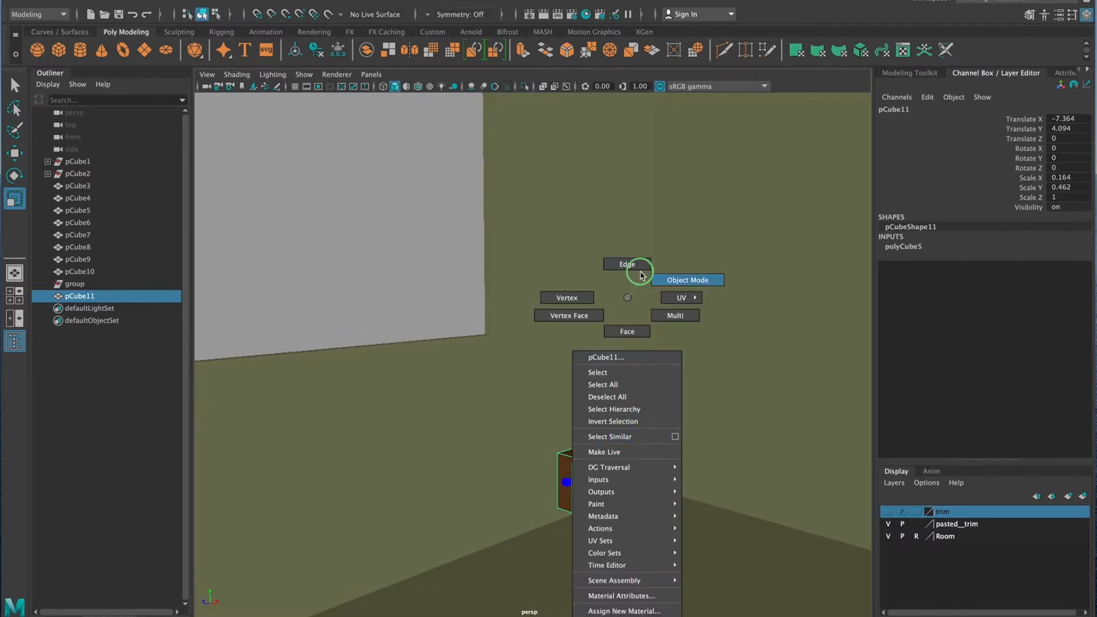
{"action": "left_click", "coordinate": [629, 265]}
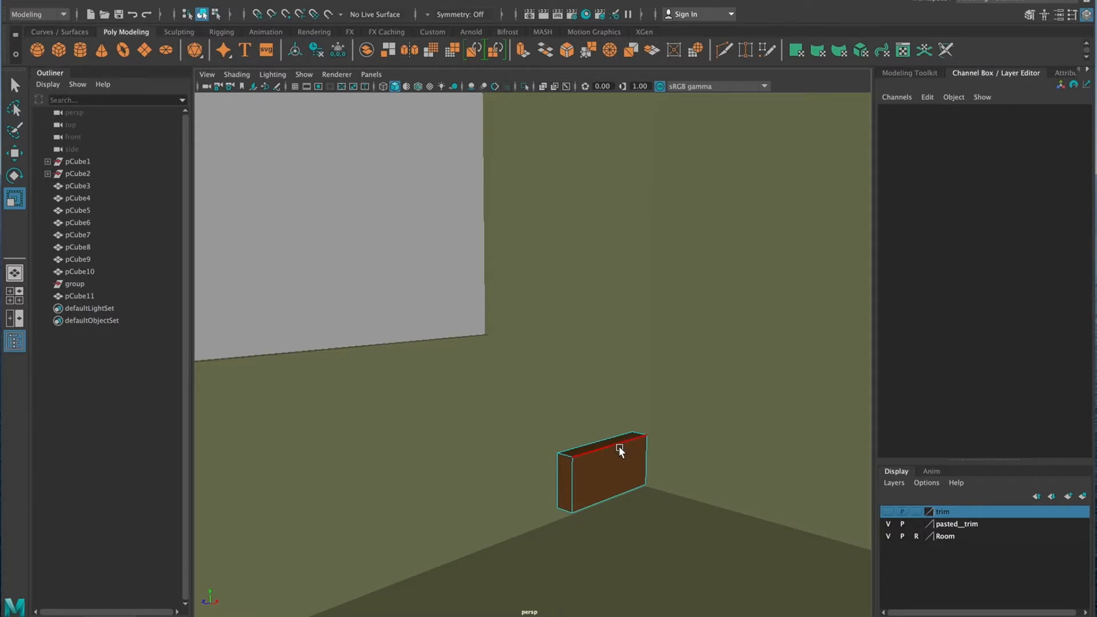
{"action": "left_click", "coordinate": [609, 446]}
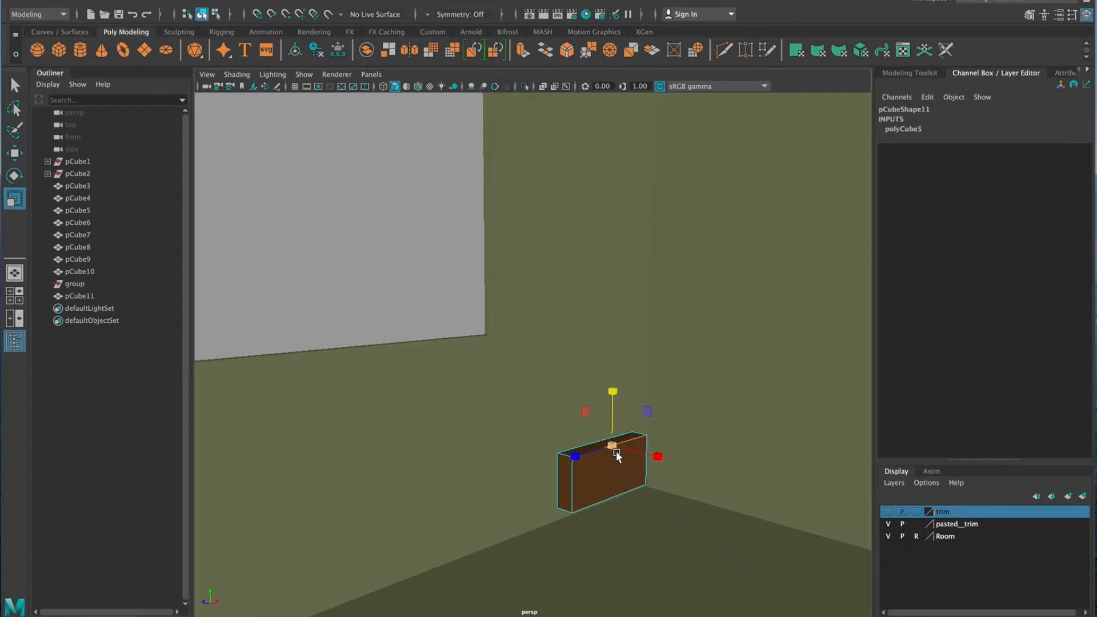
{"action": "key", "text": "ctrl+b"}
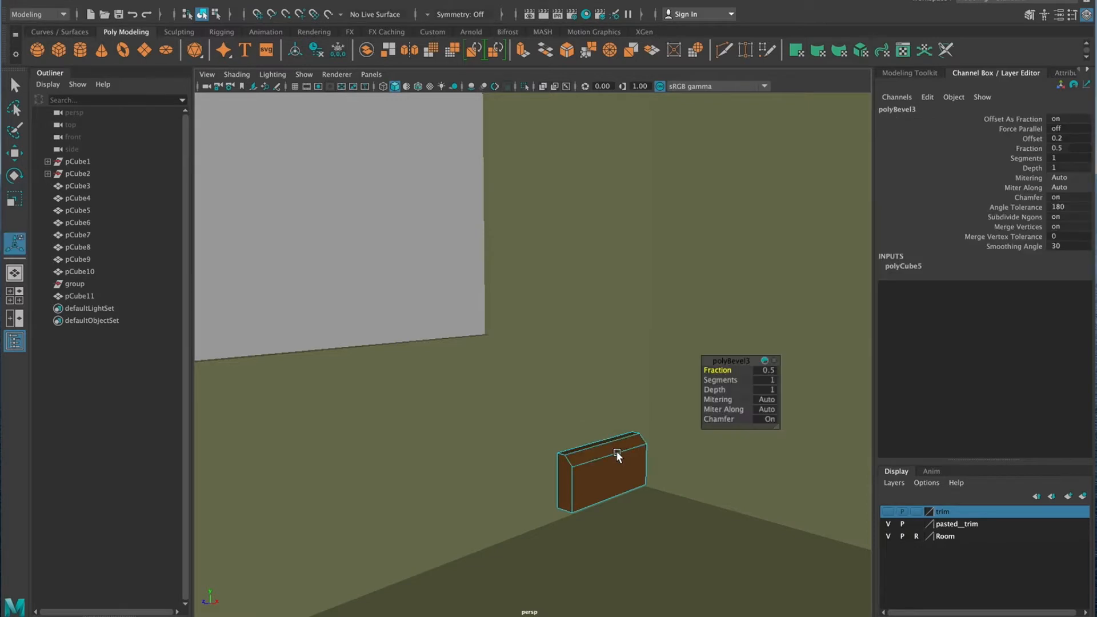
Set the bevel to 3 segments with a fraction of 0.3 and return to object mode.
{"action": "left_click", "coordinate": [720, 379]}
{"action": "left_click", "coordinate": [768, 381]}
{"action": "key", "text": "Return"}
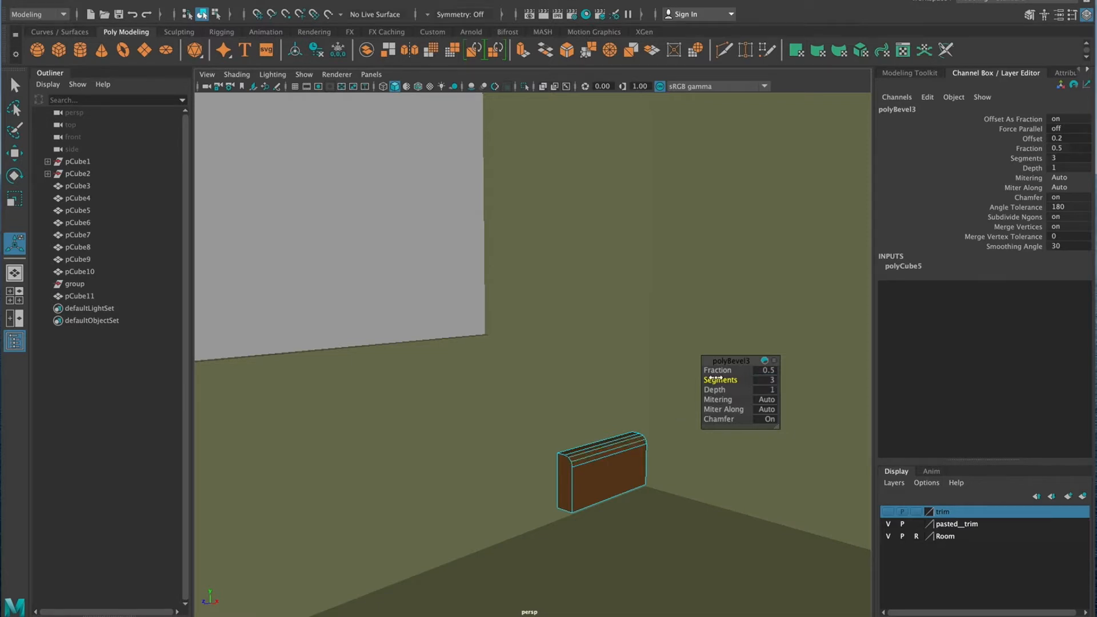
{"action": "double_click", "coordinate": [768, 370]}
{"action": "type", "text": ".3"}
{"action": "key", "text": "Return"}
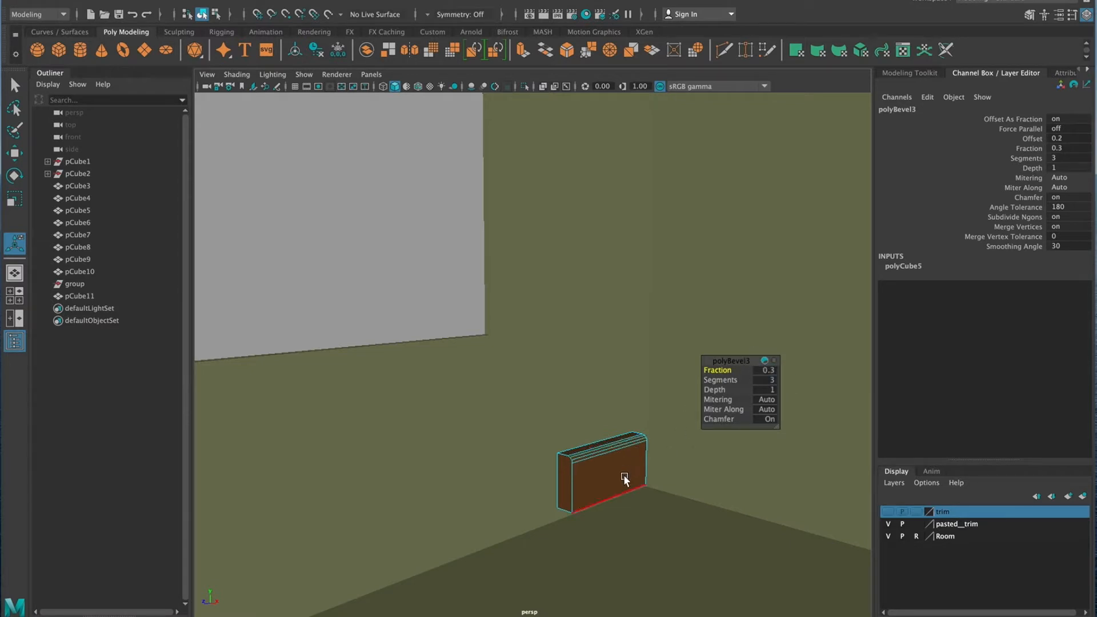
{"action": "right_click_drag", "start_coordinate": [626, 459], "coordinate": [685, 276]}
Thin the beveled block to an X scale of about 0.084.
{"action": "left_click_drag", "start_coordinate": [618, 474], "coordinate": [581, 492], "text": "alt"}
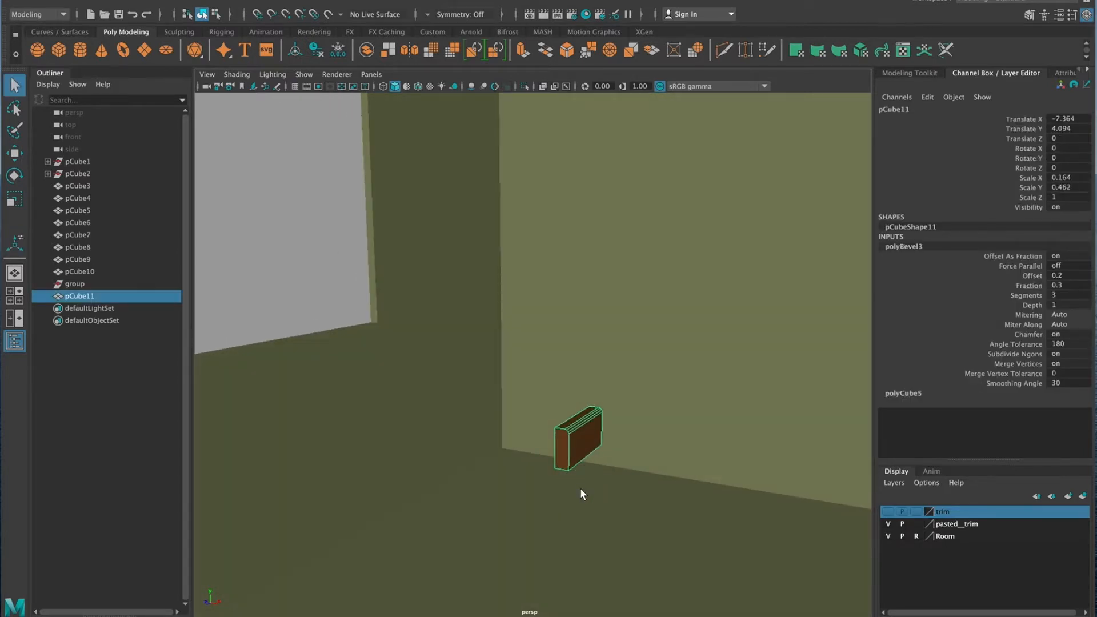
{"action": "key", "text": "r"}
{"action": "left_click_drag", "start_coordinate": [632, 446], "coordinate": [546, 472]}
Move the block against the window wall at floor level, to about X -13.948 and Y 0.168.
{"action": "key", "text": "w"}
{"action": "left_click_drag", "start_coordinate": [578, 367], "coordinate": [603, 504]}
{"action": "right_click_drag", "start_coordinate": [603, 505], "coordinate": [600, 524], "text": "alt"}
{"action": "left_click_drag", "start_coordinate": [610, 528], "coordinate": [398, 486]}
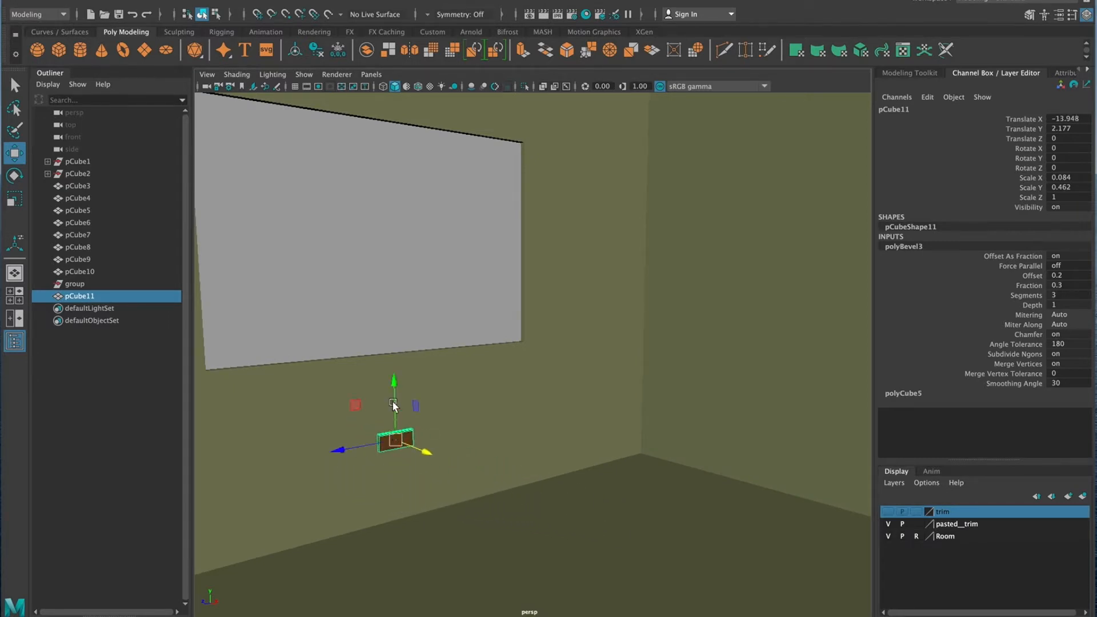
{"action": "left_click_drag", "start_coordinate": [391, 376], "coordinate": [440, 493]}
Stretch the block in the side view to the full length of the window wall, a Z scale of about 20.175.
{"action": "middle_click_drag", "start_coordinate": [440, 492], "coordinate": [588, 332], "text": "alt"}
{"action": "left_click_drag", "start_coordinate": [588, 330], "coordinate": [625, 308], "text": "alt"}
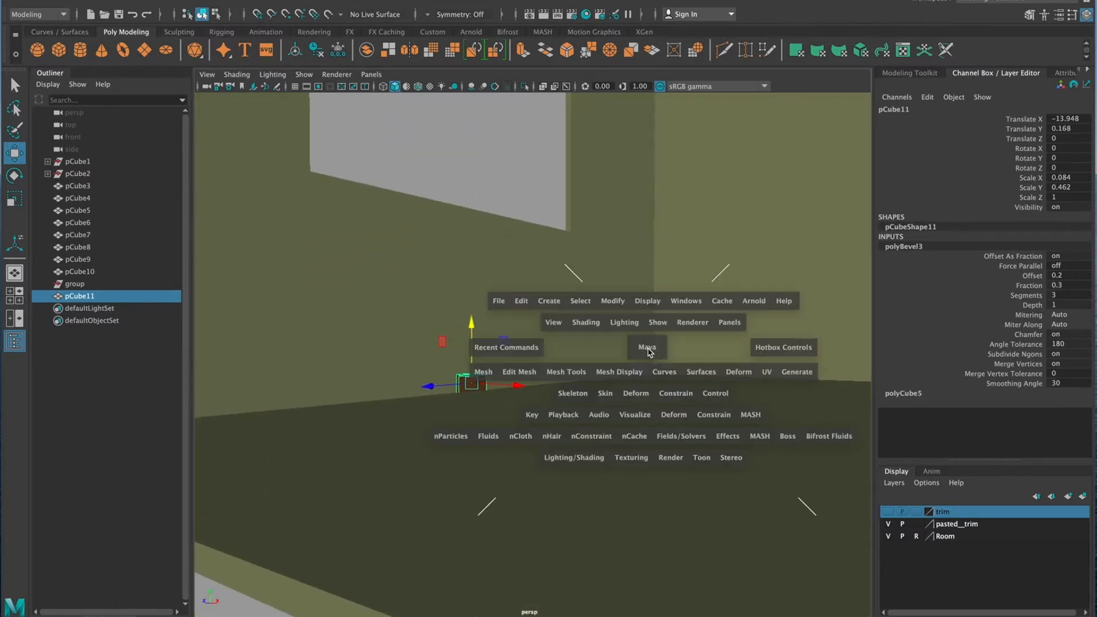
{"action": "key", "text": "space"}
{"action": "key", "text": "space"}
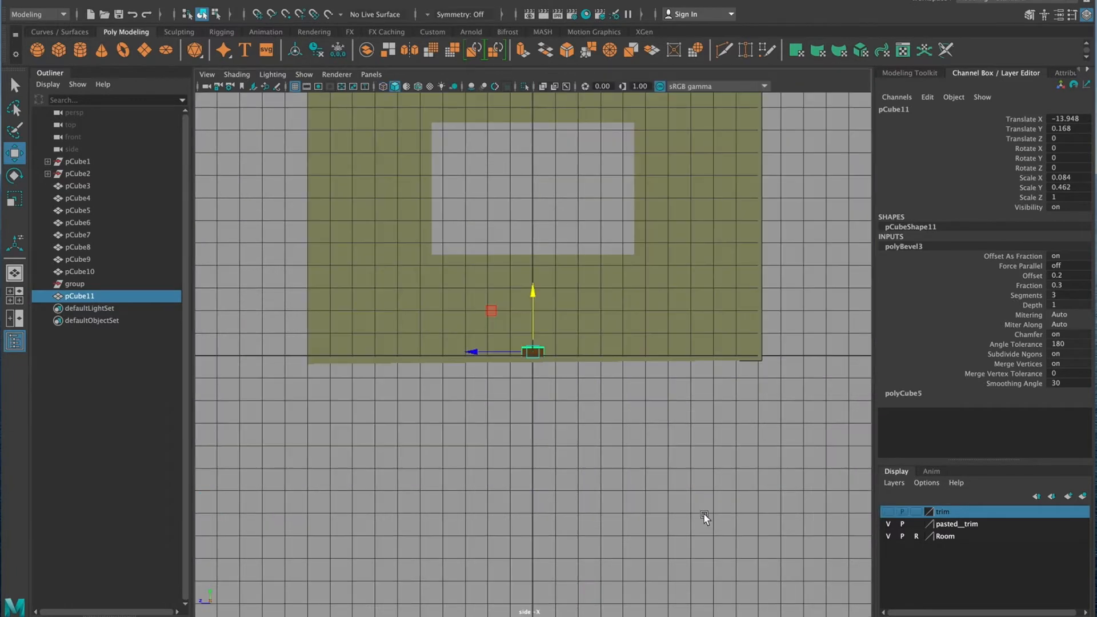
{"action": "scroll", "coordinate": [666, 409], "scroll_direction": "up", "scroll_amount": 5}
{"action": "right_click_drag", "start_coordinate": [598, 403], "coordinate": [572, 394], "text": "alt"}
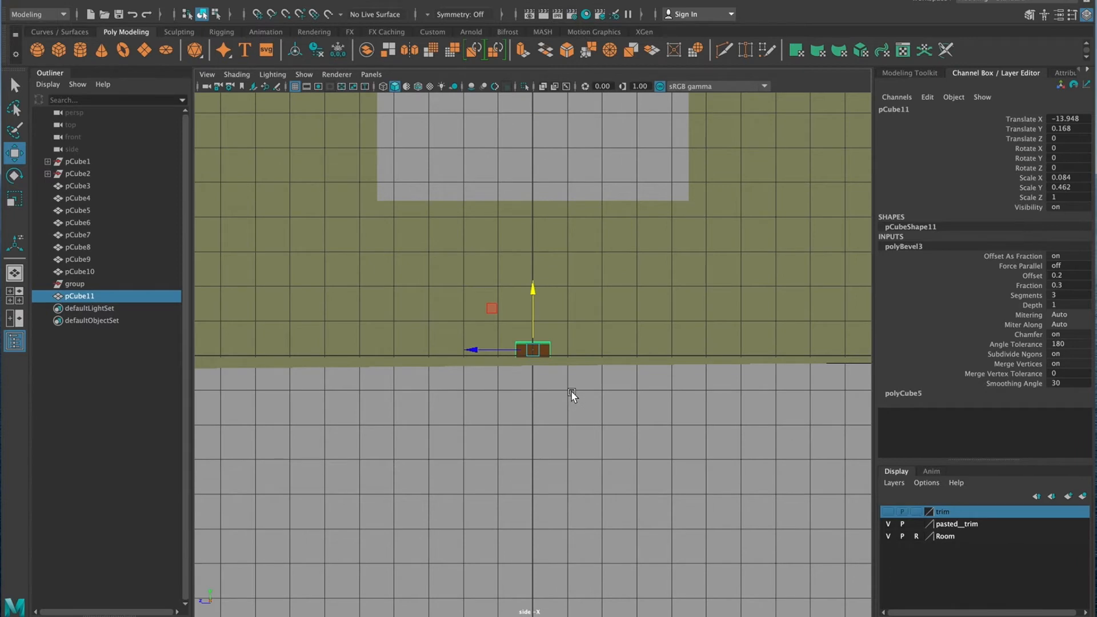
{"action": "key", "text": "r"}
{"action": "left_click_drag", "start_coordinate": [479, 349], "coordinate": [344, 354]}
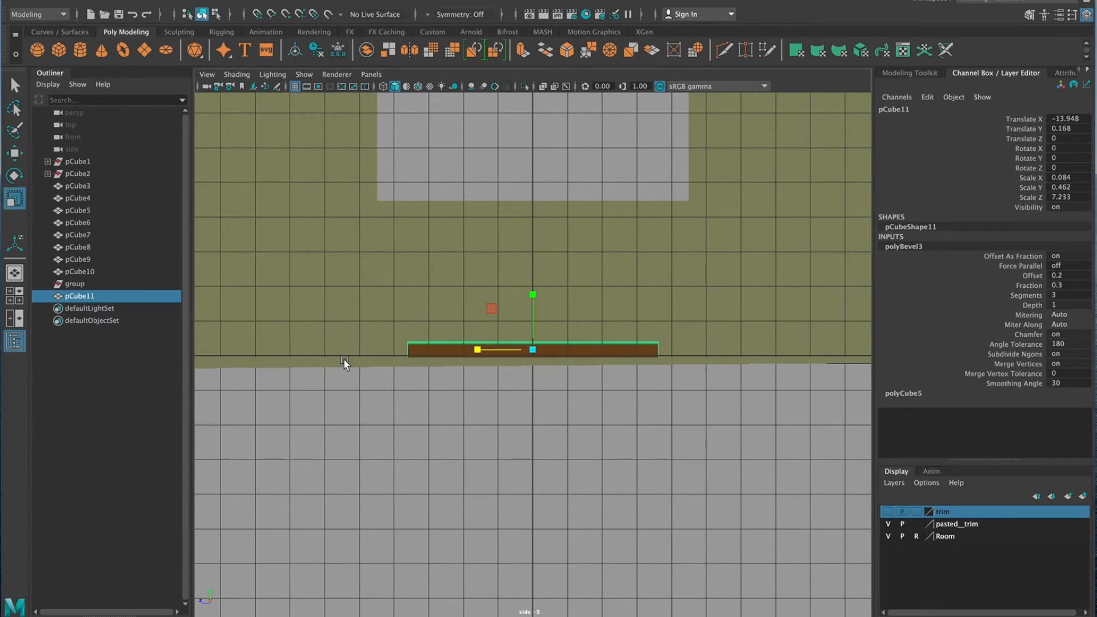
{"action": "left_click_drag", "start_coordinate": [477, 349], "coordinate": [318, 351]}
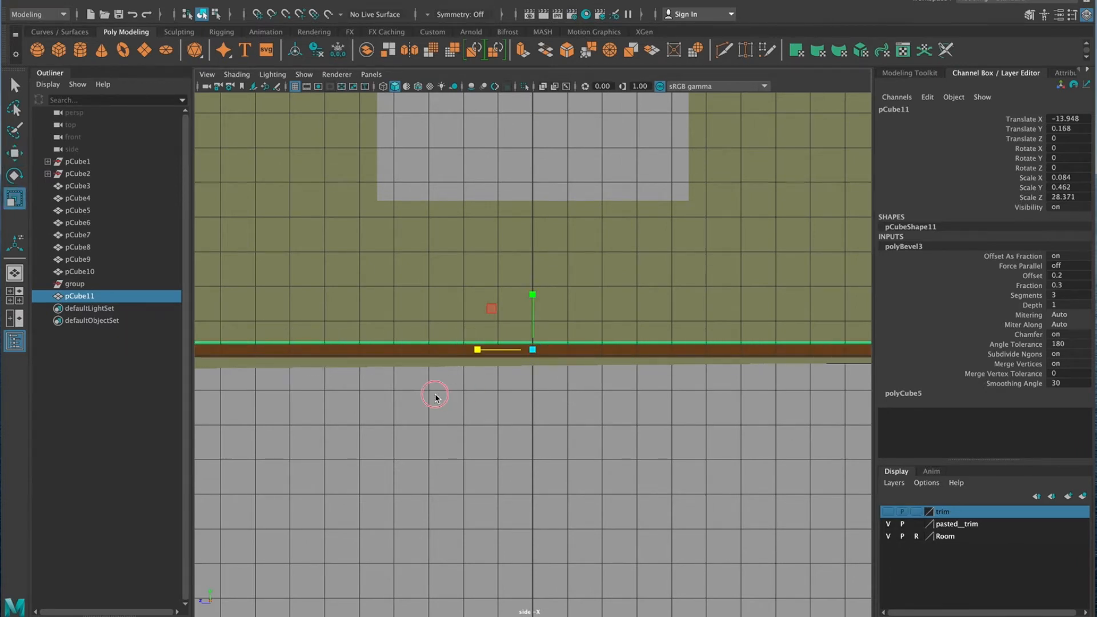
{"action": "right_click_drag", "start_coordinate": [416, 411], "coordinate": [295, 414], "text": "alt"}
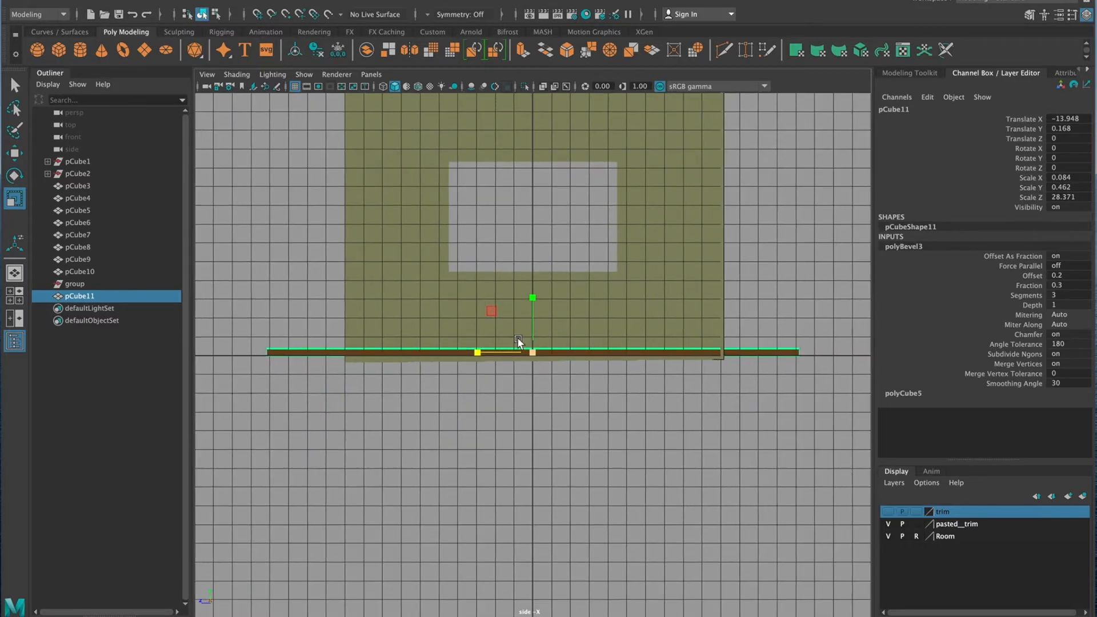
{"action": "left_click_drag", "start_coordinate": [480, 353], "coordinate": [495, 358]}
{"action": "key", "text": "space"}
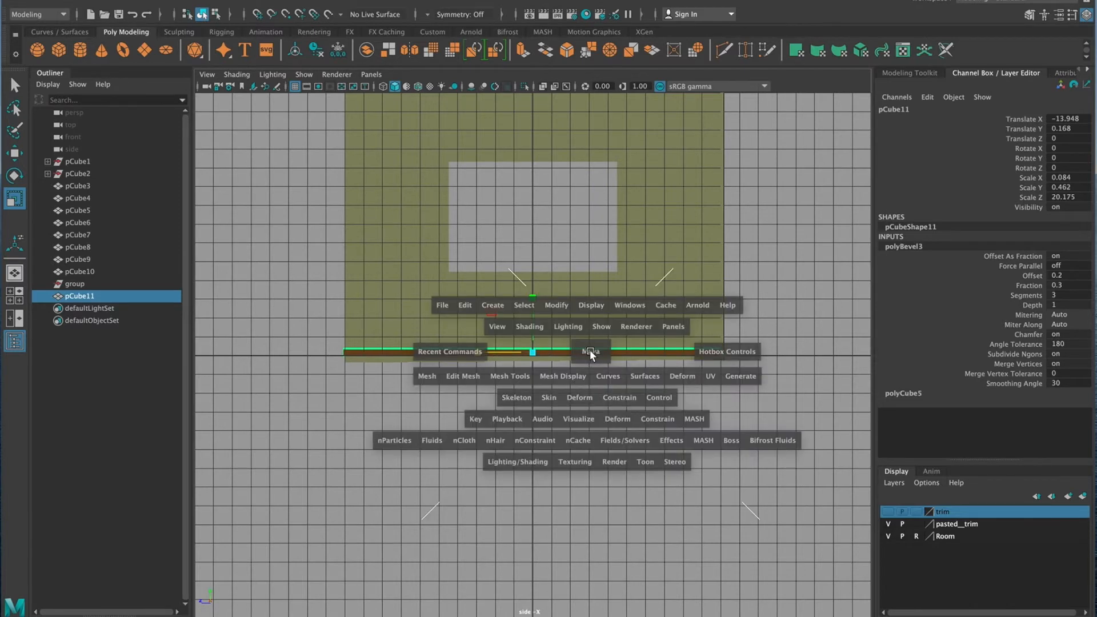
{"action": "key", "text": "space"}
{"action": "left_click_drag", "start_coordinate": [597, 333], "coordinate": [533, 370], "text": "alt"}
{"action": "key", "text": "ctrl+d"}
{"action": "key", "text": "ctrl+z"}
{"action": "key", "text": "ctrl+z"}
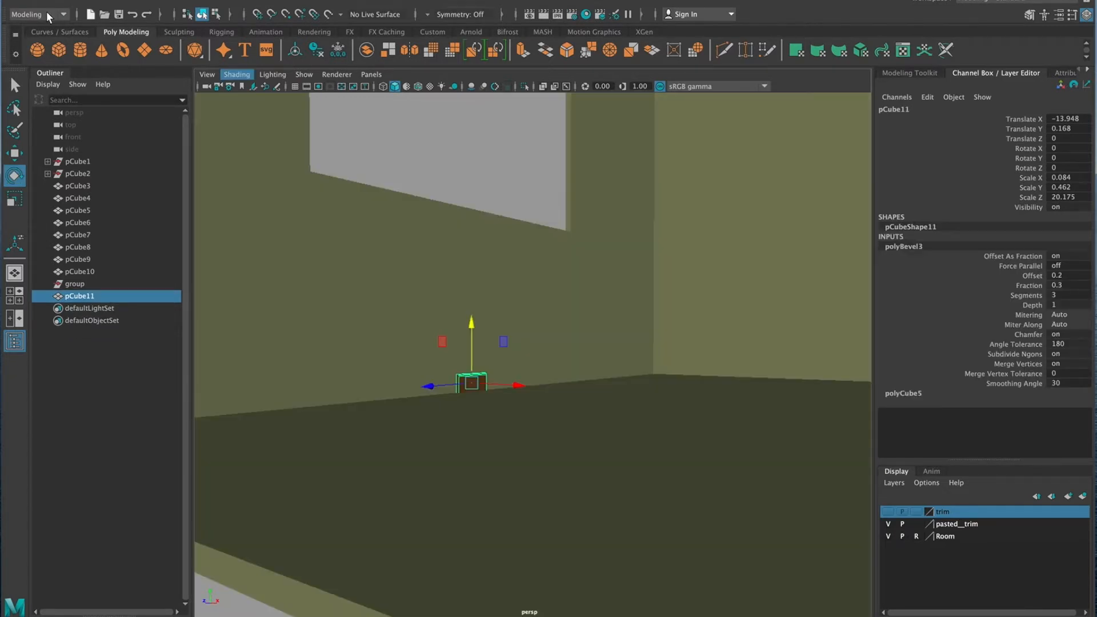
Duplicate the window wall's baseboard strip and set the copy's Rotate Y to -90.
{"action": "left_click", "coordinate": [46, 1]}
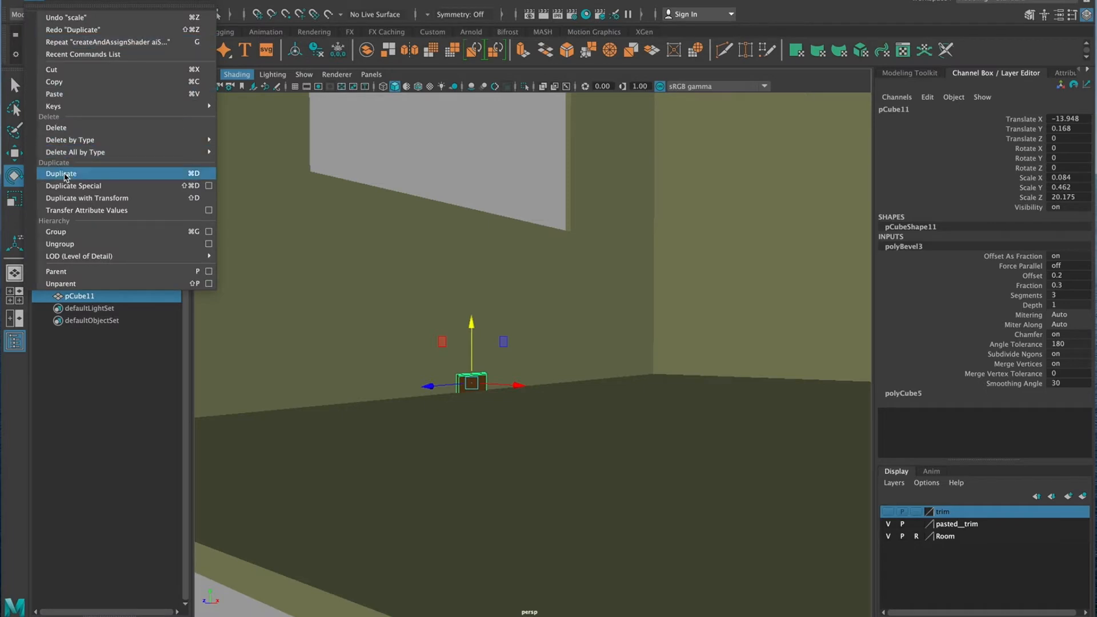
{"action": "left_click", "coordinate": [64, 173]}
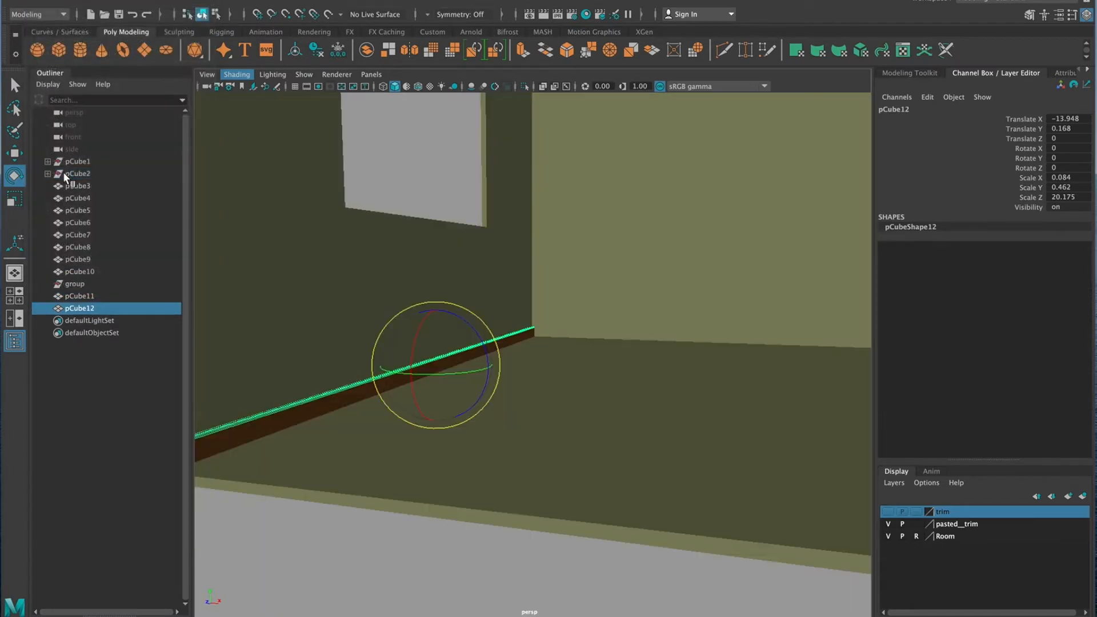
{"action": "left_click_drag", "start_coordinate": [505, 393], "coordinate": [338, 391], "text": "alt"}
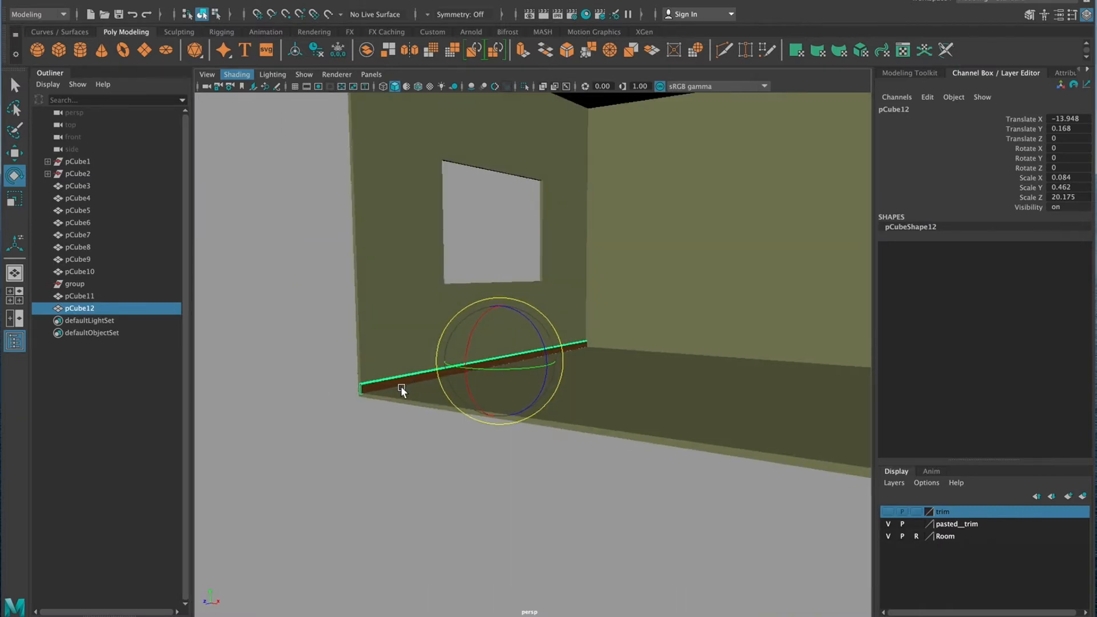
{"action": "middle_click_drag", "start_coordinate": [403, 382], "coordinate": [345, 436], "text": "alt"}
{"action": "left_click_drag", "start_coordinate": [345, 436], "coordinate": [319, 424], "text": "alt"}
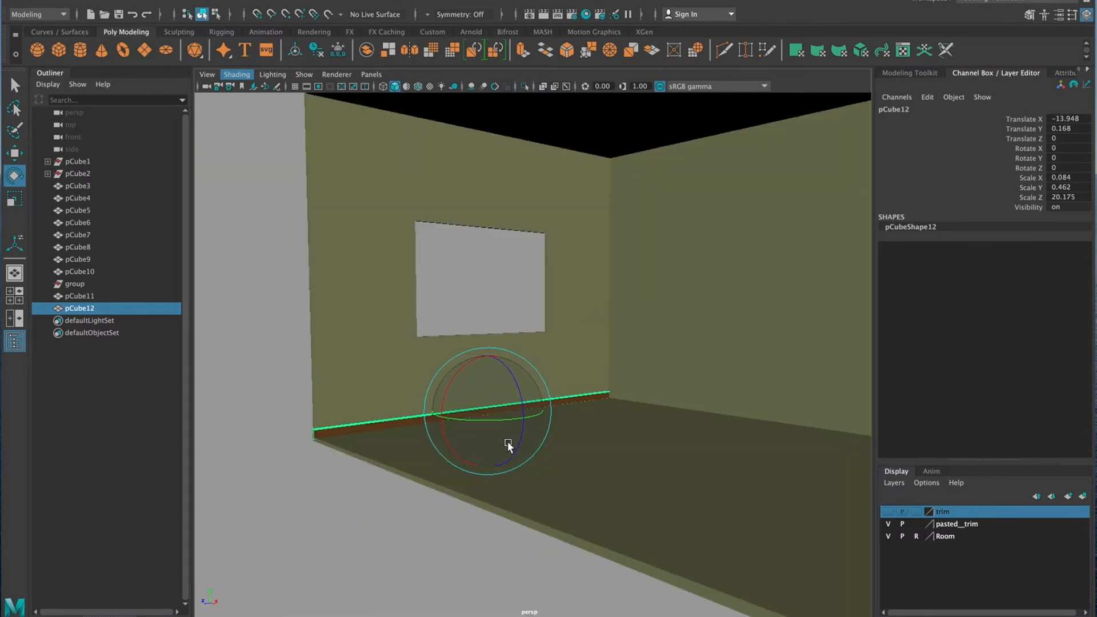
{"action": "key", "text": "space"}
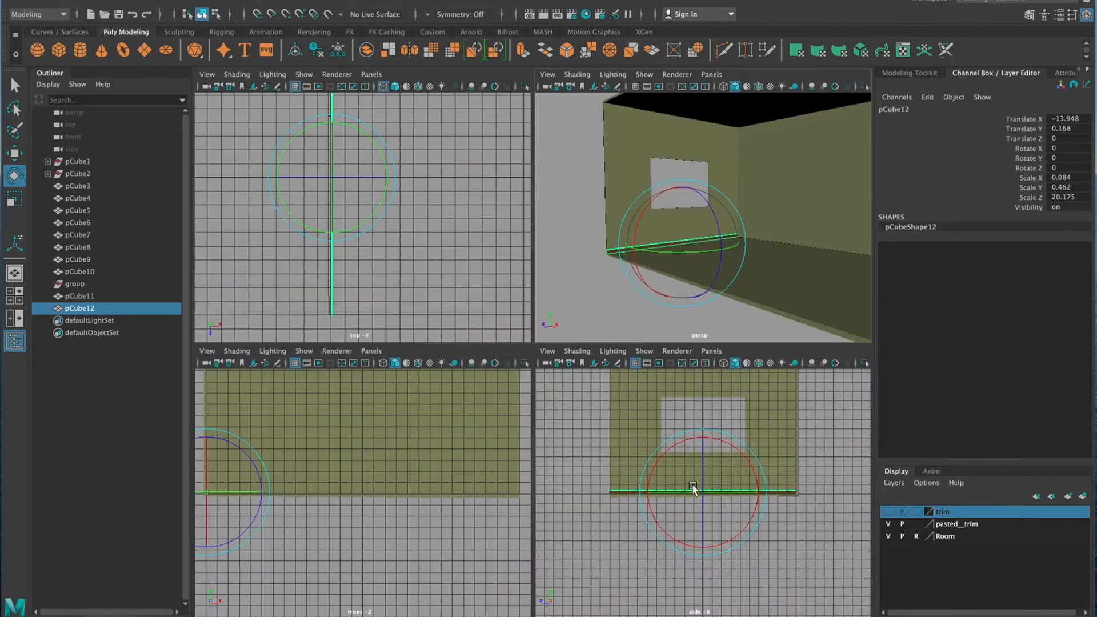
{"action": "right_click_drag", "start_coordinate": [693, 488], "coordinate": [624, 482], "text": "alt"}
{"action": "right_click_drag", "start_coordinate": [460, 473], "coordinate": [375, 456], "text": "alt"}
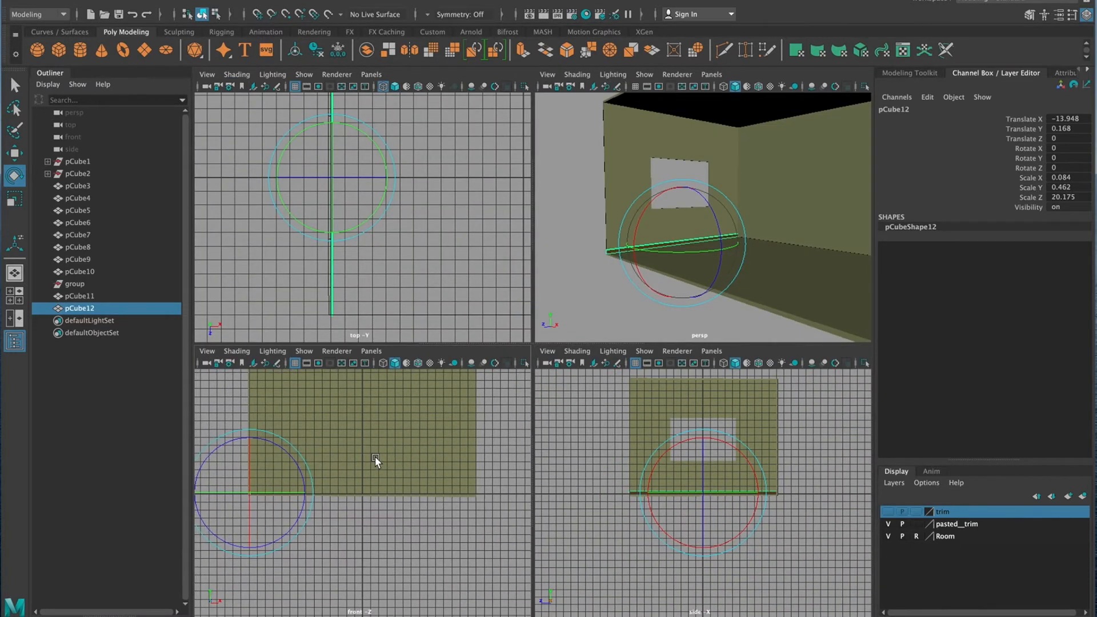
{"action": "left_click_drag", "start_coordinate": [309, 495], "coordinate": [220, 495]}
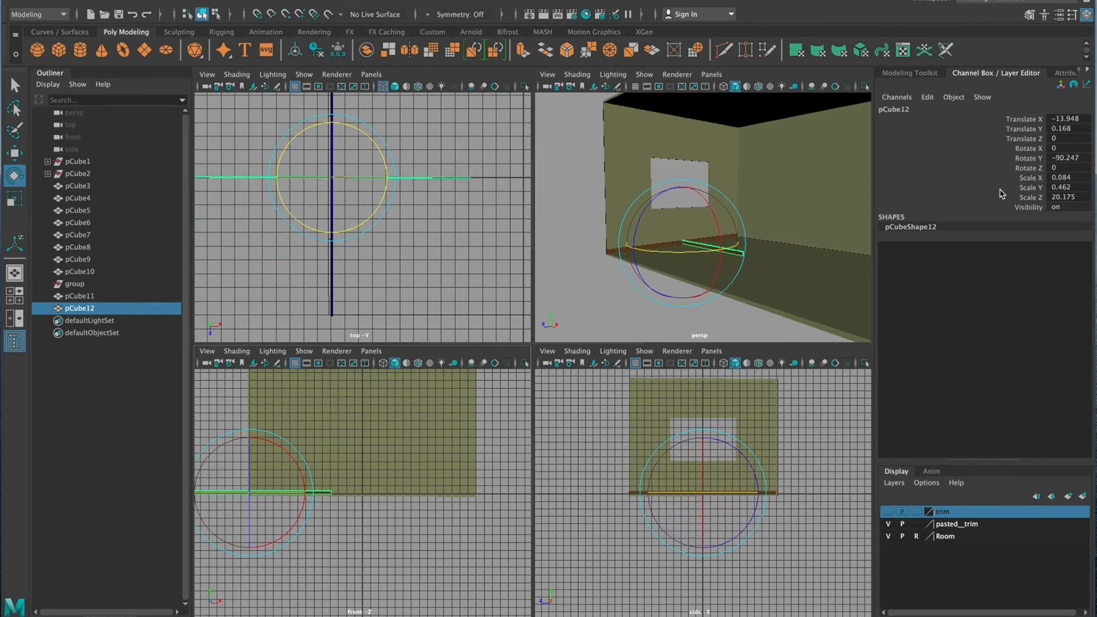
{"action": "left_click", "coordinate": [1066, 158]}
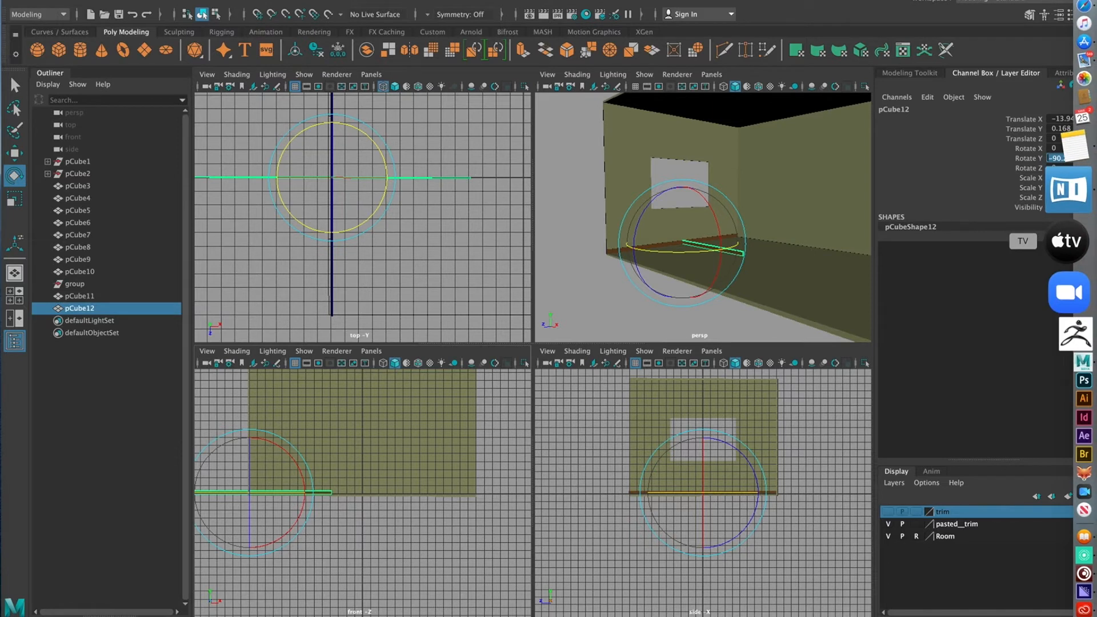
{"action": "type", "text": "-90"}
{"action": "key", "text": "Return"}
Move the rotated copy along the adjoining wall to about X -0.192 and Z -9.903, and stretch its Z scale to about 27.316.
{"action": "key", "text": "w"}
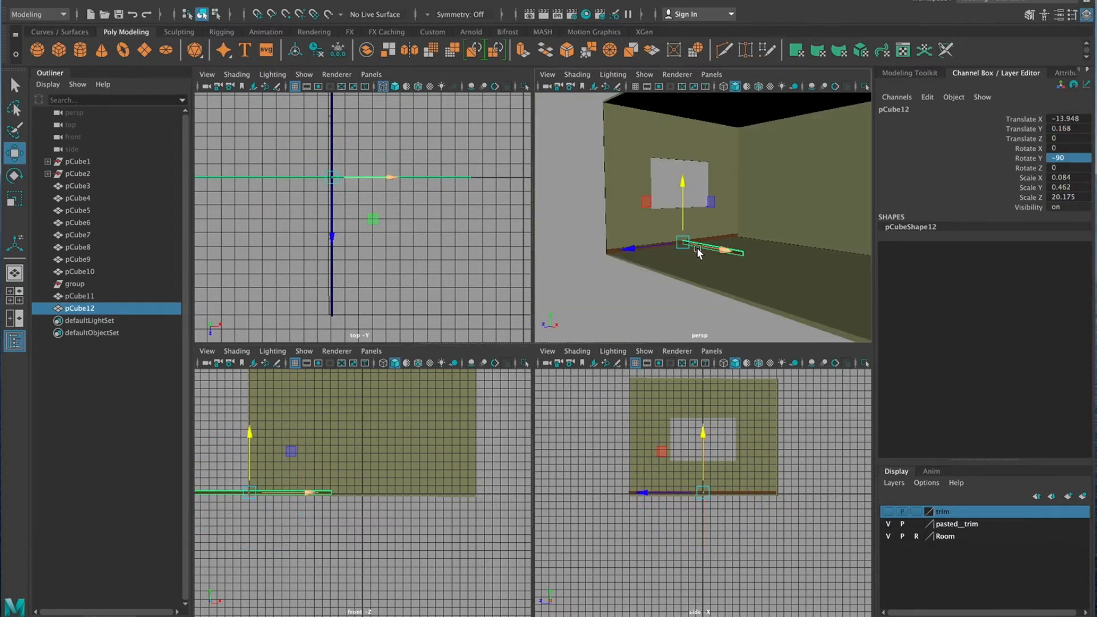
{"action": "left_click_drag", "start_coordinate": [629, 248], "coordinate": [703, 258]}
{"action": "key", "text": "f"}
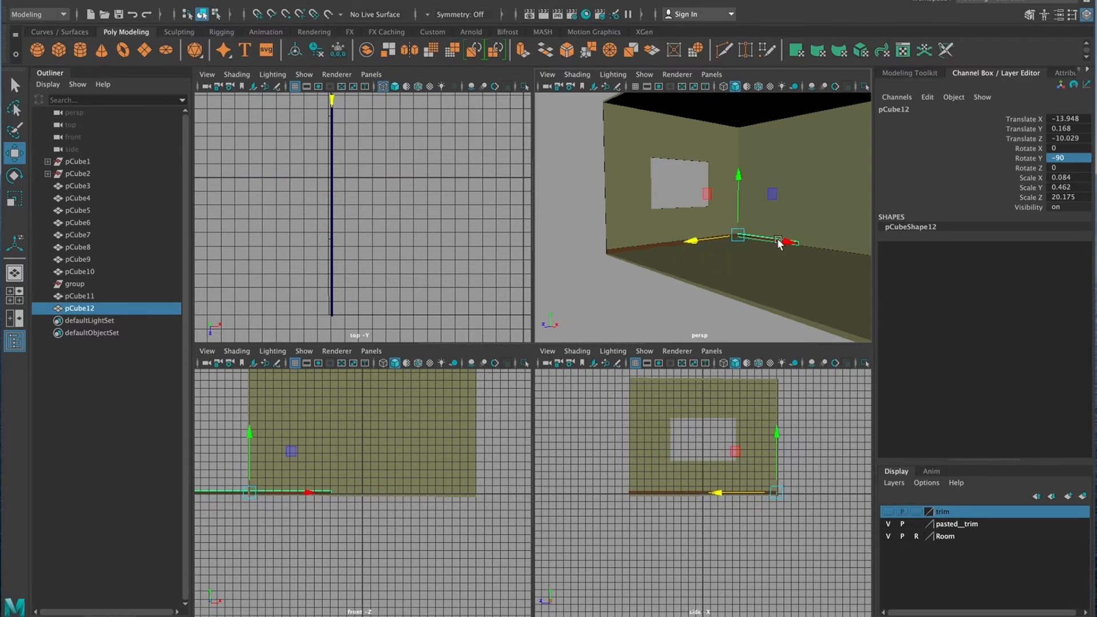
{"action": "key", "text": "space"}
{"action": "left_click_drag", "start_coordinate": [717, 408], "coordinate": [639, 434], "text": "alt"}
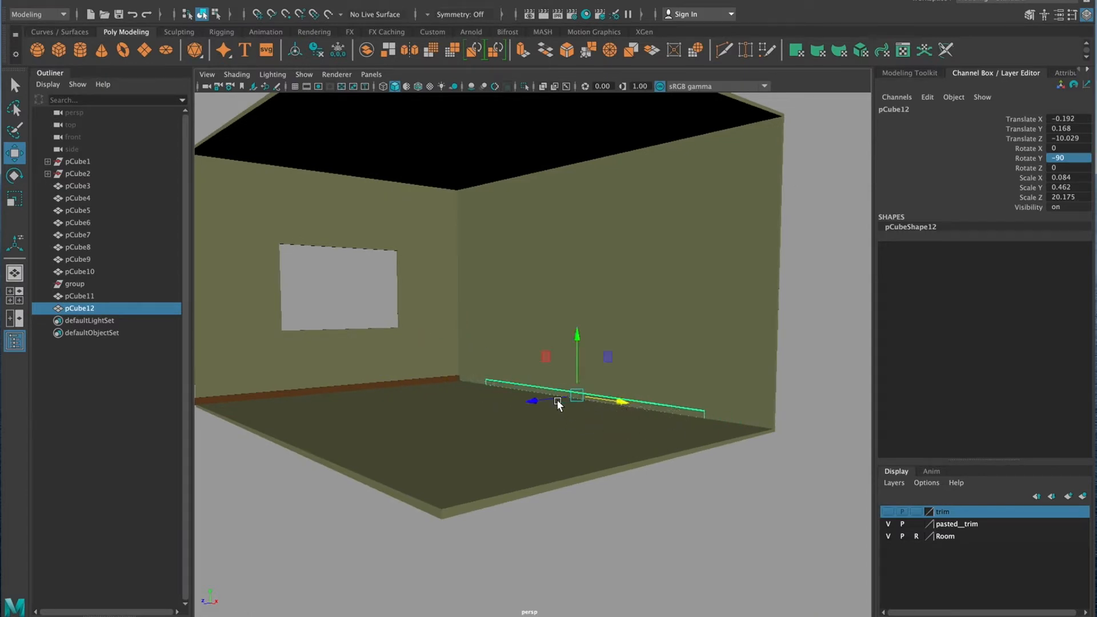
{"action": "left_click_drag", "start_coordinate": [544, 400], "coordinate": [519, 394]}
{"action": "key", "text": "r"}
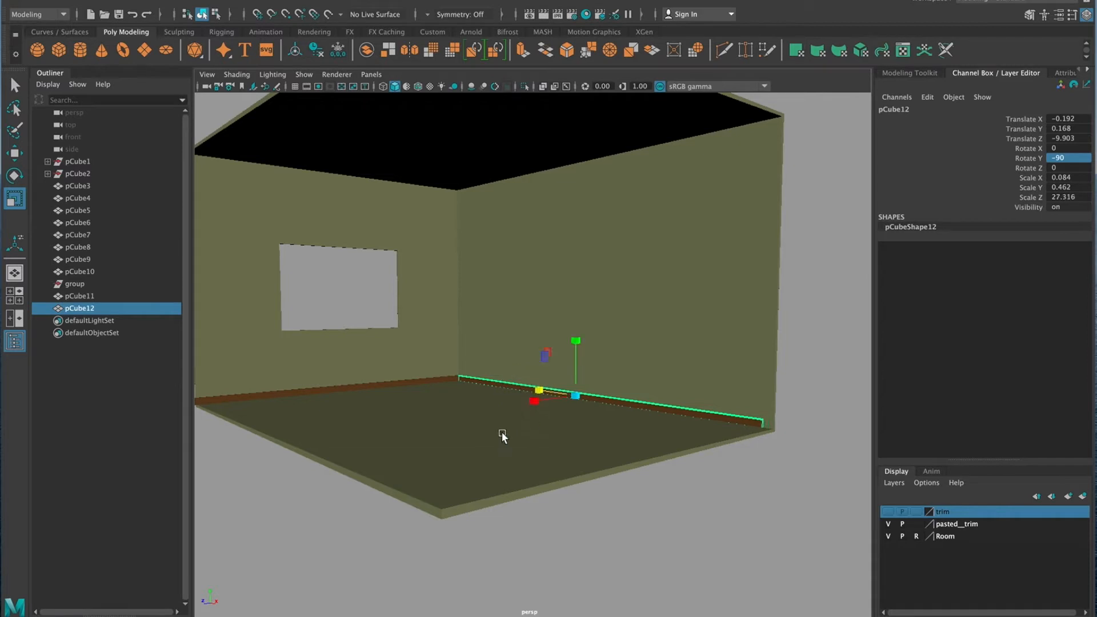
Duplicate the baseboard under the window and raise the copy to the window's upper edge, at about Y 10.577.
{"action": "left_click_drag", "start_coordinate": [619, 443], "coordinate": [585, 476], "text": "alt"}
{"action": "key", "text": "w"}
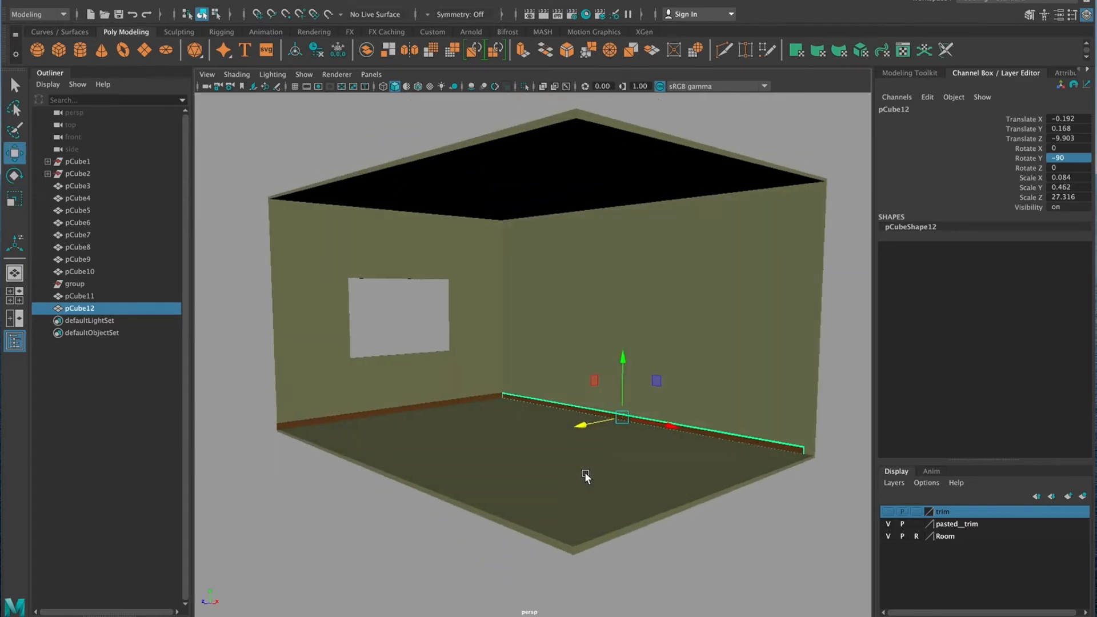
{"action": "left_click", "coordinate": [427, 404]}
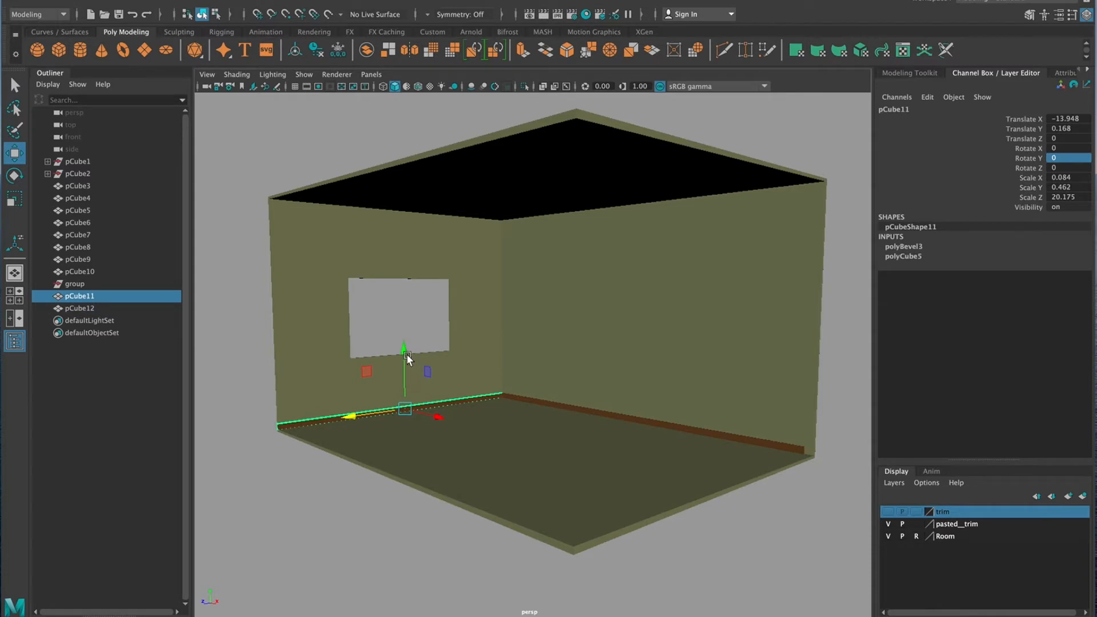
{"action": "left_click_drag", "start_coordinate": [403, 347], "coordinate": [424, 217]}
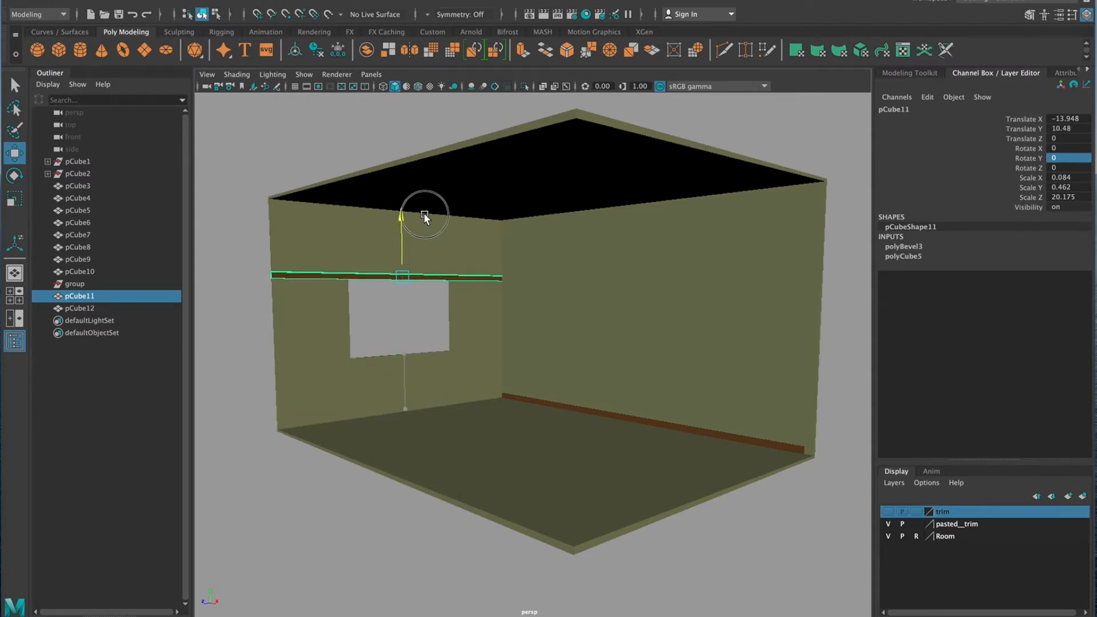
{"action": "key", "text": "ctrl+z"}
{"action": "key", "text": "ctrl+d"}
{"action": "left_click_drag", "start_coordinate": [403, 347], "coordinate": [428, 211]}
Shorten the strip above the window to roughly the window's width, a Z scale of about 9.953.
{"action": "key", "text": "r"}
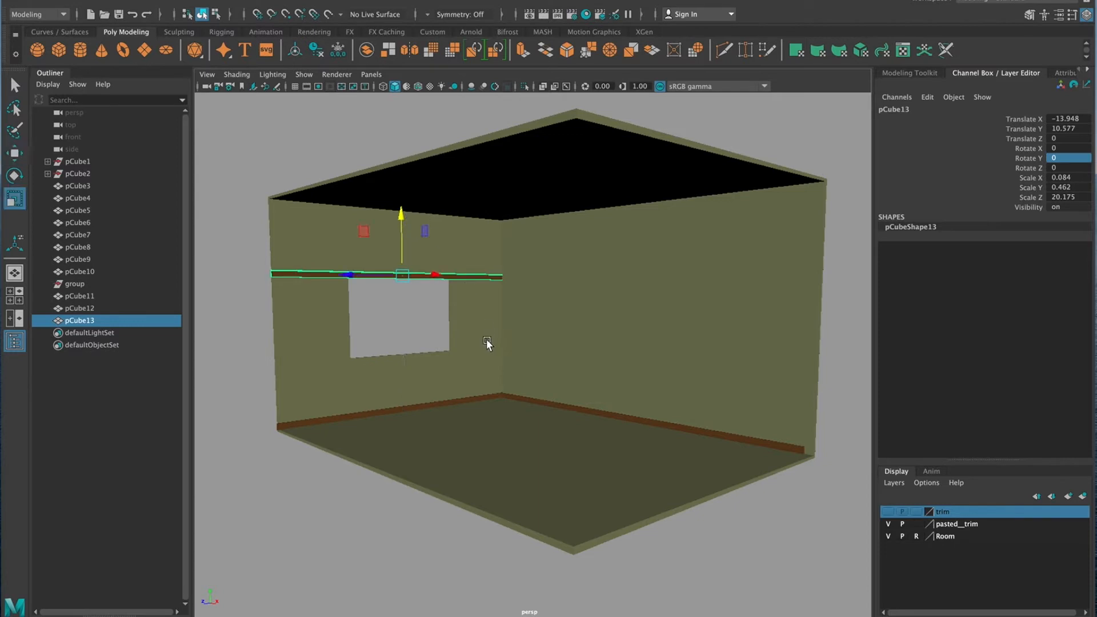
{"action": "left_click_drag", "start_coordinate": [349, 275], "coordinate": [379, 283]}
{"action": "key", "text": "space"}
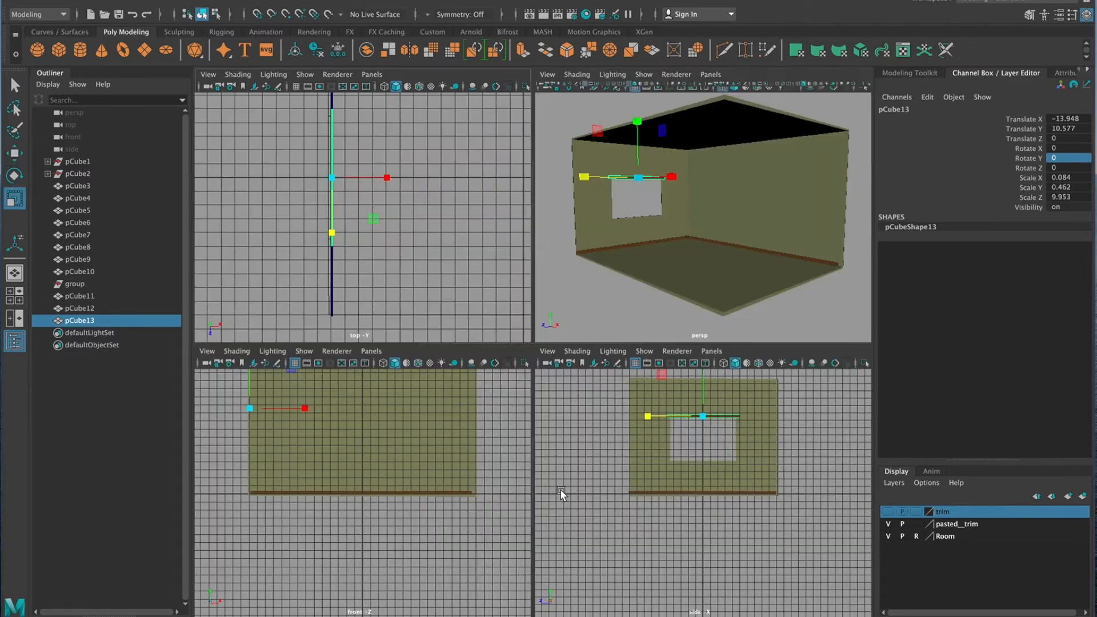
Duplicate the trim strip above the window and lower the copy to the window's bottom edge, at about Y 4.204.
{"action": "key", "text": "space"}
{"action": "right_click_drag", "start_coordinate": [629, 451], "coordinate": [808, 462], "text": "alt"}
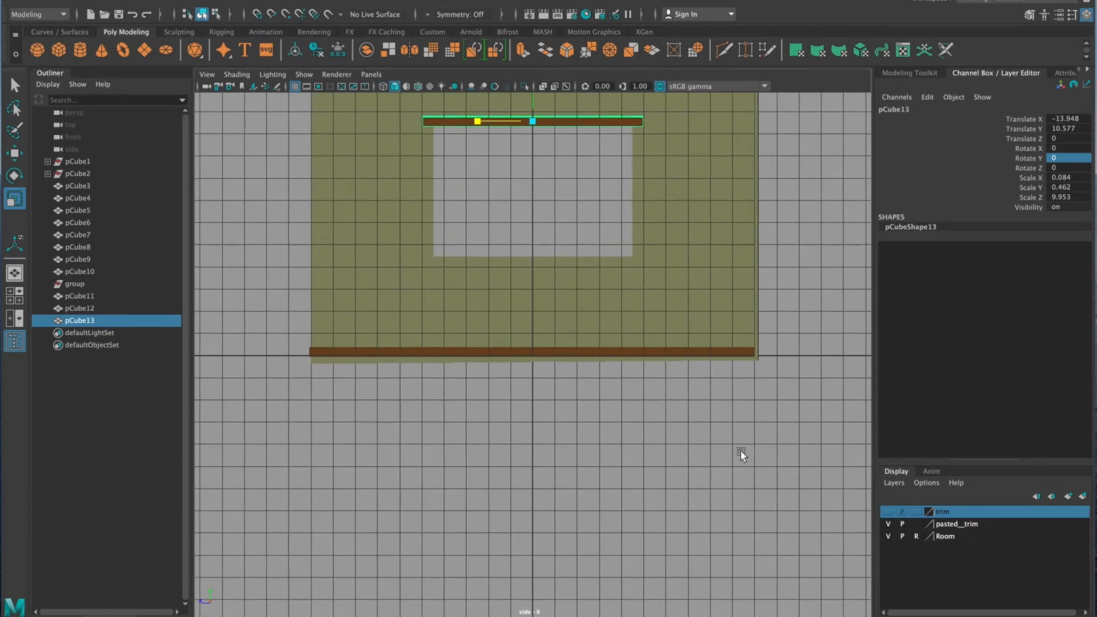
{"action": "middle_click_drag", "start_coordinate": [701, 437], "coordinate": [666, 568], "text": "alt"}
{"action": "right_click_drag", "start_coordinate": [489, 367], "coordinate": [717, 408], "text": "alt"}
{"action": "middle_click_drag", "start_coordinate": [697, 409], "coordinate": [750, 460], "text": "alt"}
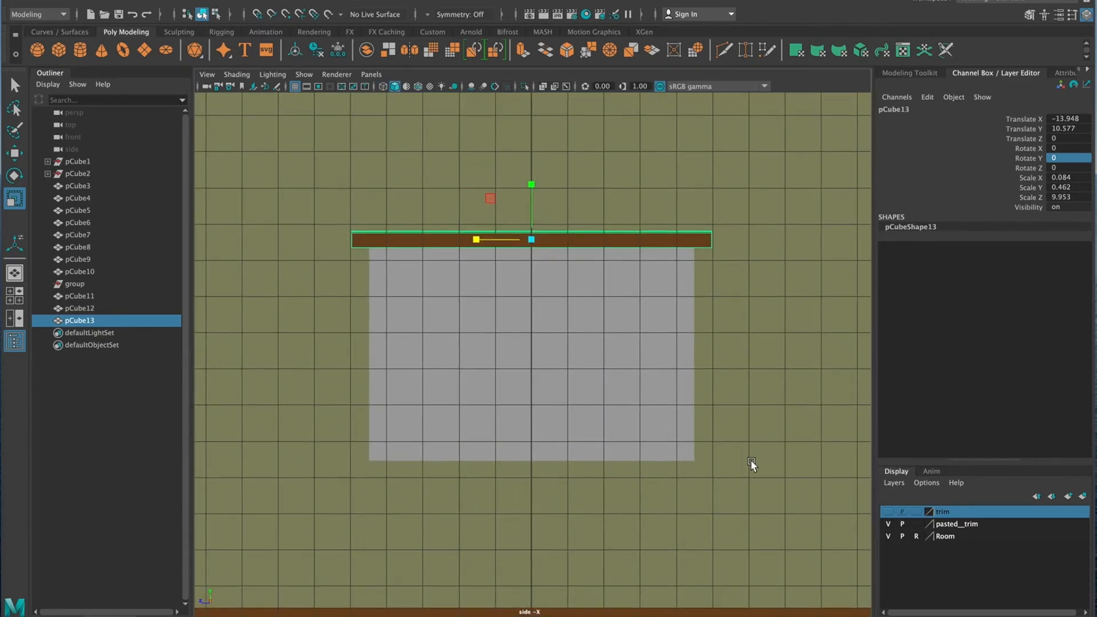
{"action": "key", "text": "w"}
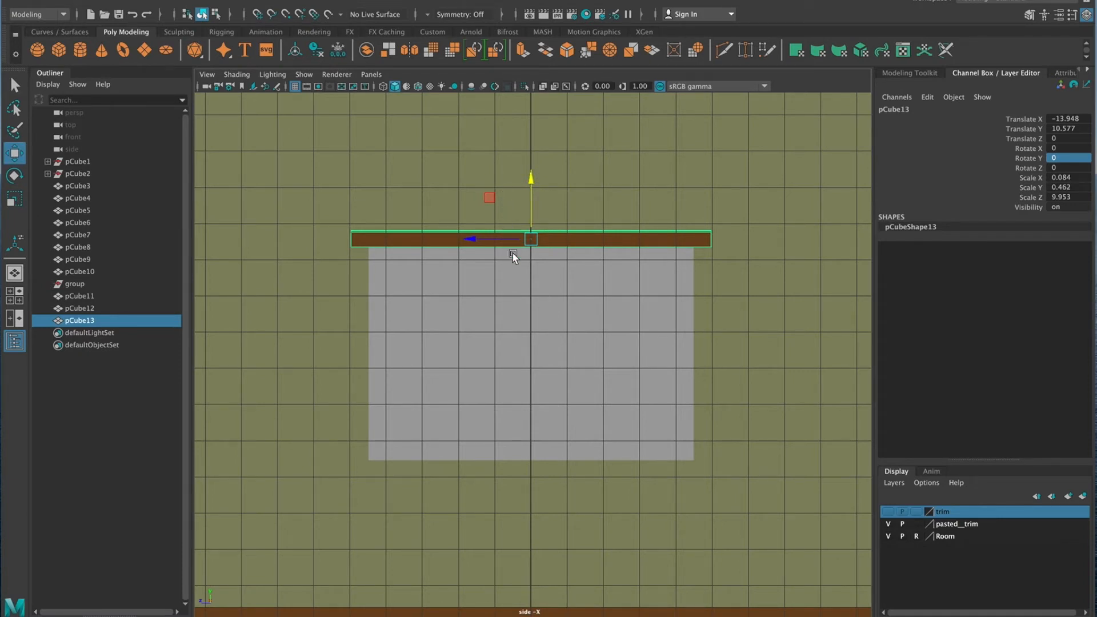
{"action": "key", "text": "ctrl+d"}
{"action": "left_click_drag", "start_coordinate": [531, 178], "coordinate": [514, 501]}
Set the lower window strip's Rotate X to -180.
{"action": "key", "text": "e"}
{"action": "left_click", "coordinate": [1074, 148]}
{"action": "type", "text": "-"}
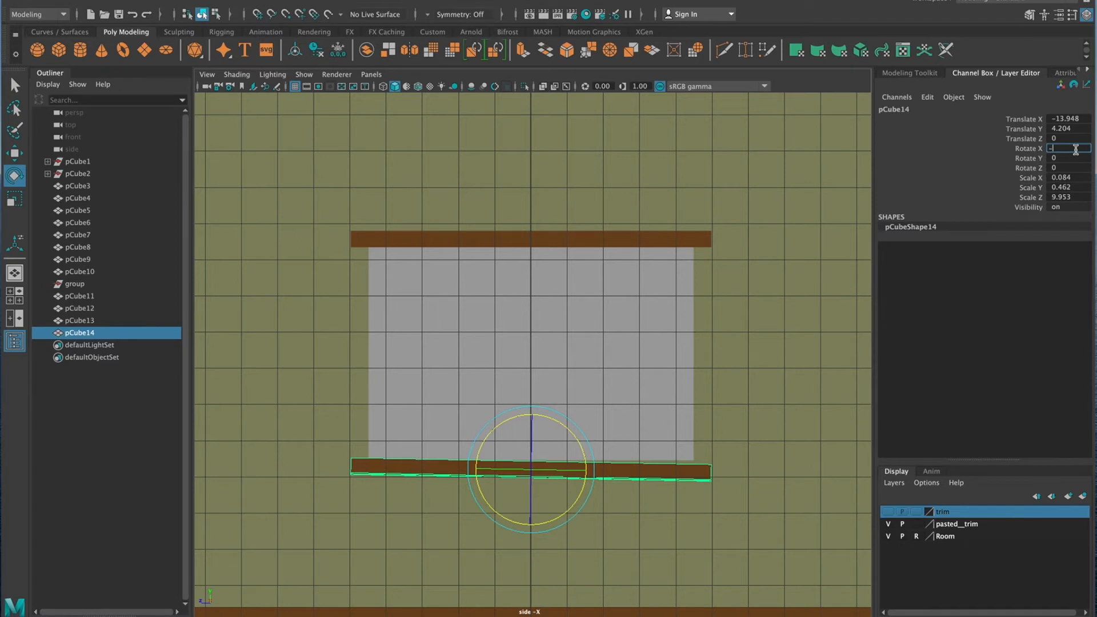
{"action": "type", "text": "180"}
{"action": "key", "text": "Return"}
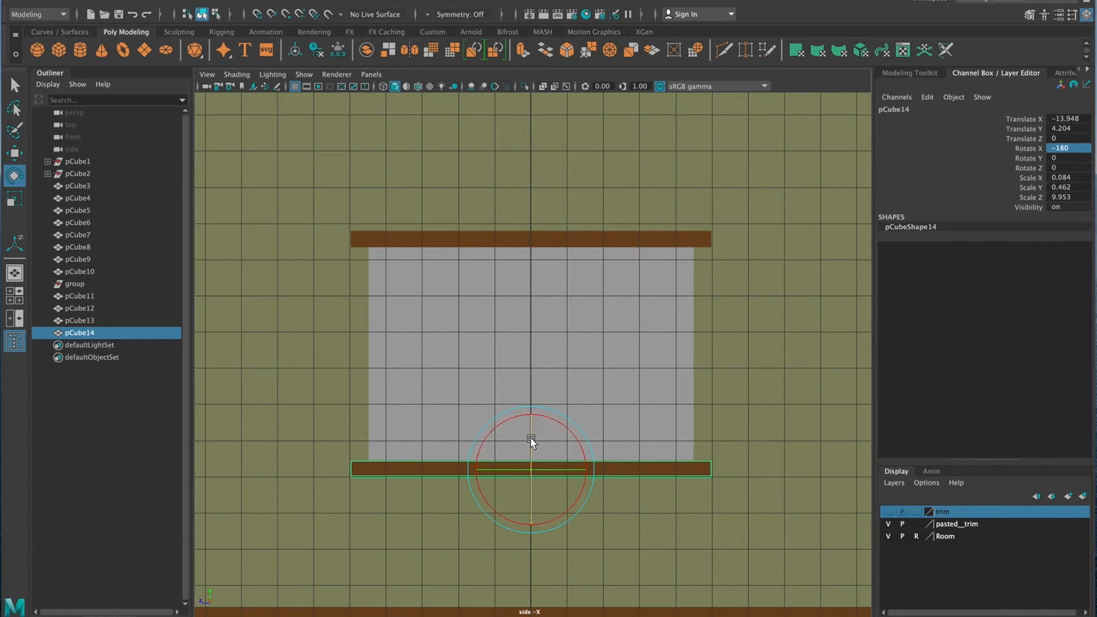
Duplicate the lower window strip, set the copy's Rotate X to -270, and move it to the window's side edge at about Z 4.733.
{"action": "left_click_drag", "start_coordinate": [548, 427], "coordinate": [561, 479]}
{"action": "mouse_move", "coordinate": [1088, 156]}
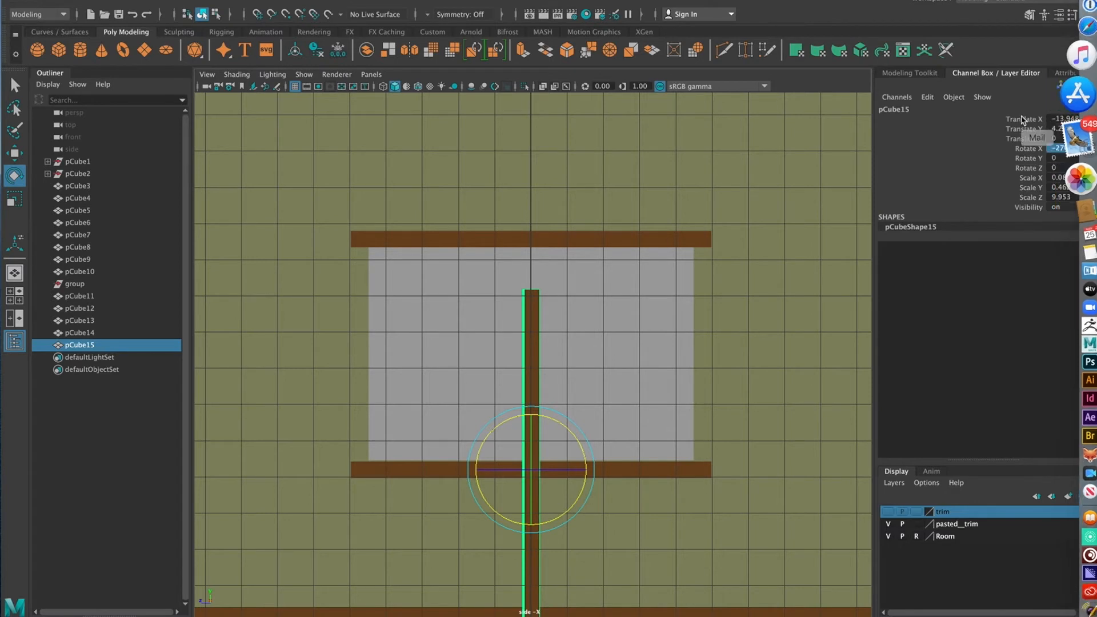
{"action": "key", "text": "w"}
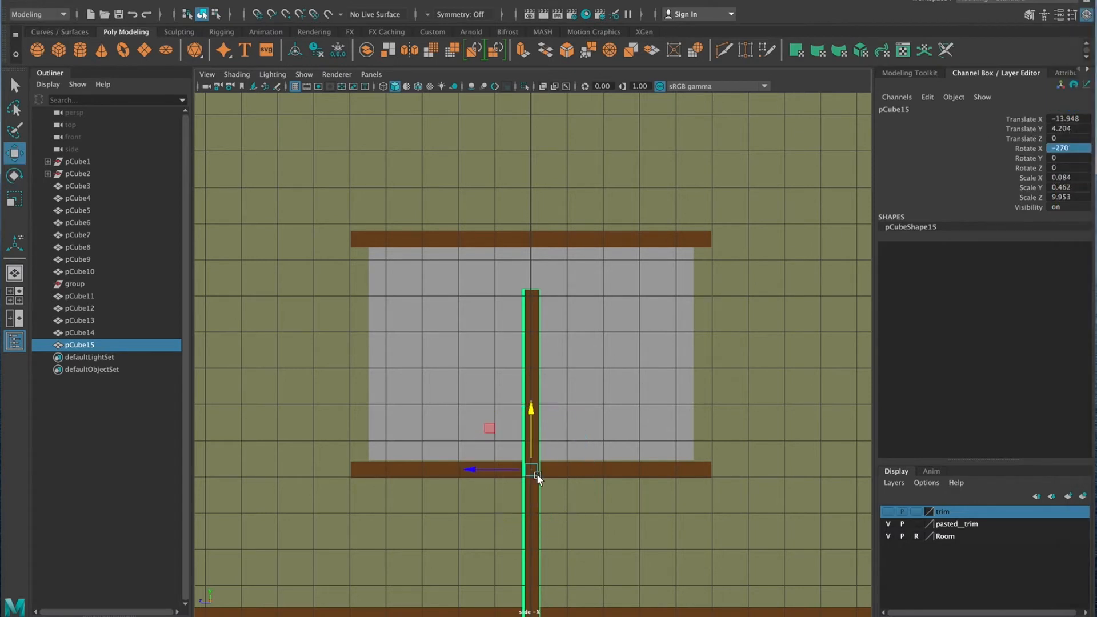
{"action": "left_click_drag", "start_coordinate": [500, 472], "coordinate": [325, 481]}
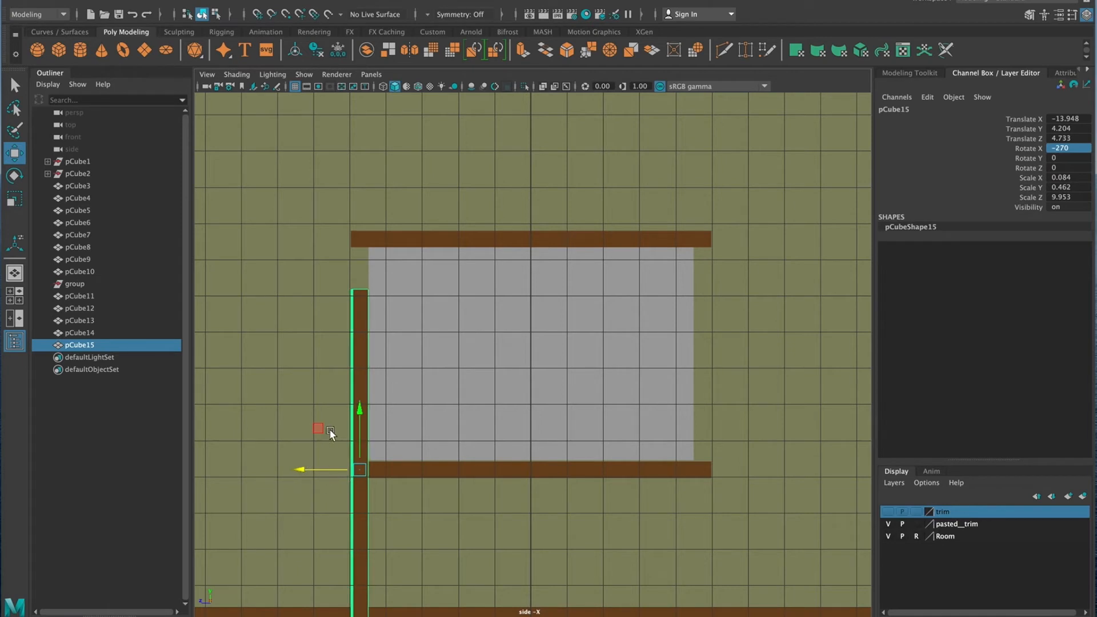
Shorten the vertical strip to a Z scale of about 6.414 and raise it to about Y 7.297 to span the window's height.
{"action": "left_click_drag", "start_coordinate": [358, 409], "coordinate": [381, 309]}
{"action": "key", "text": "e"}
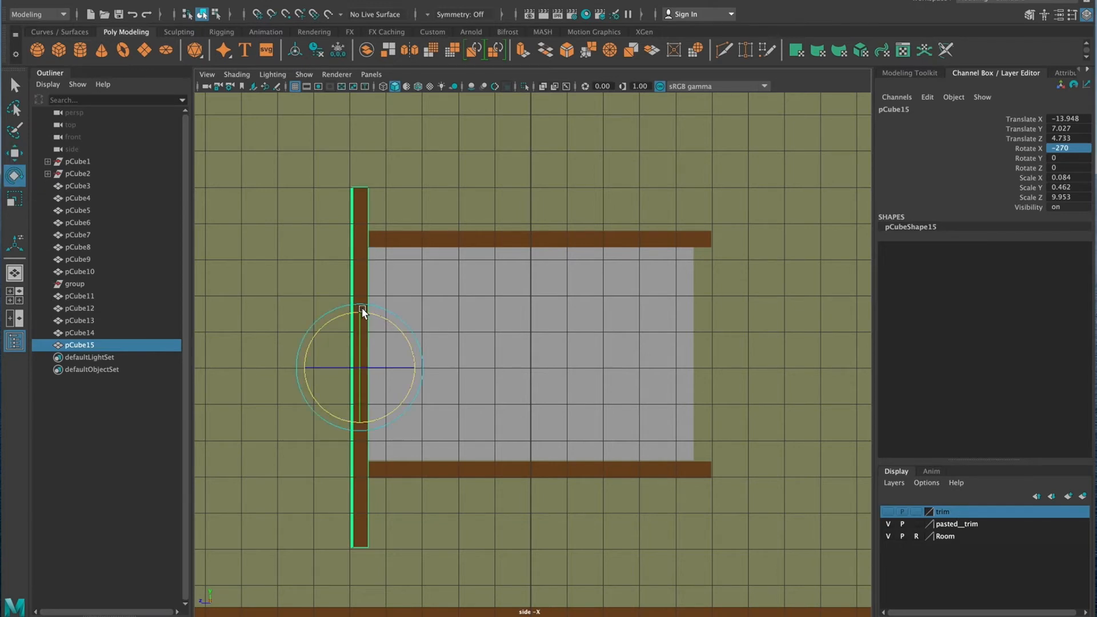
{"action": "key", "text": "r"}
{"action": "left_click_drag", "start_coordinate": [359, 422], "coordinate": [364, 400]}
{"action": "key", "text": "w"}
{"action": "left_click_drag", "start_coordinate": [361, 309], "coordinate": [363, 296]}
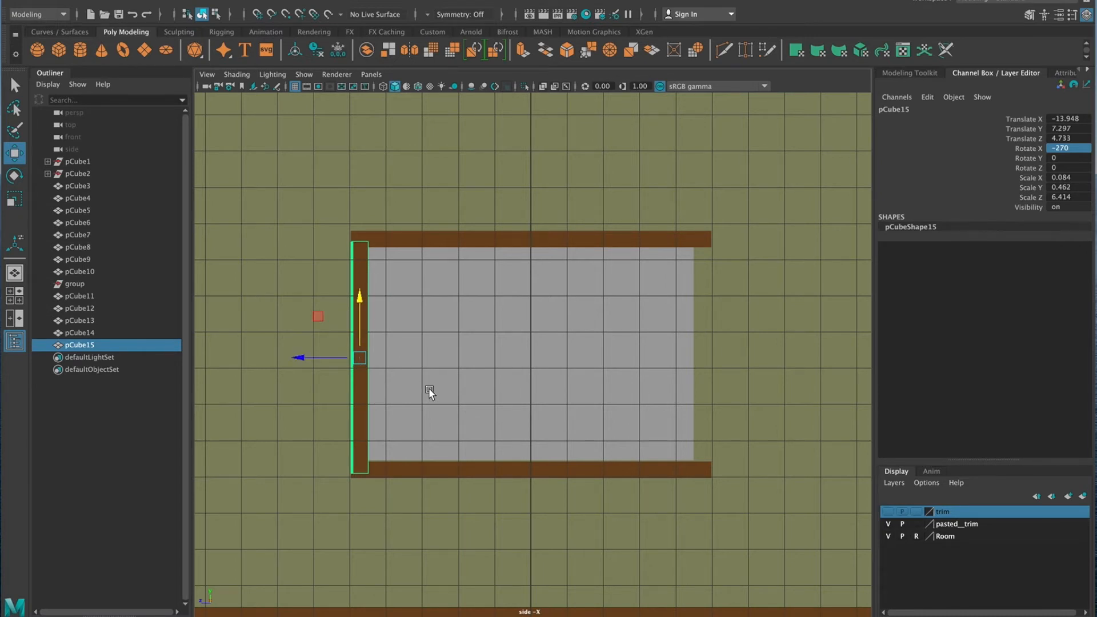
Duplicate the vertical window strip and move the copy across the opening to about Z -3.431.
{"action": "key", "text": "ctrl+d"}
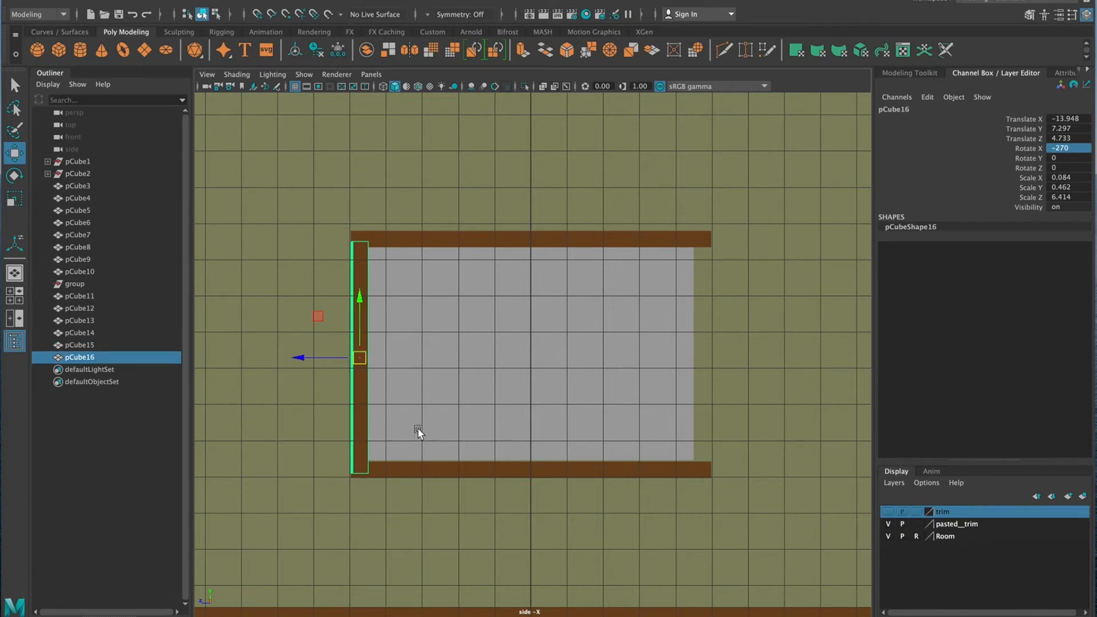
{"action": "left_click_drag", "start_coordinate": [300, 364], "coordinate": [600, 390]}
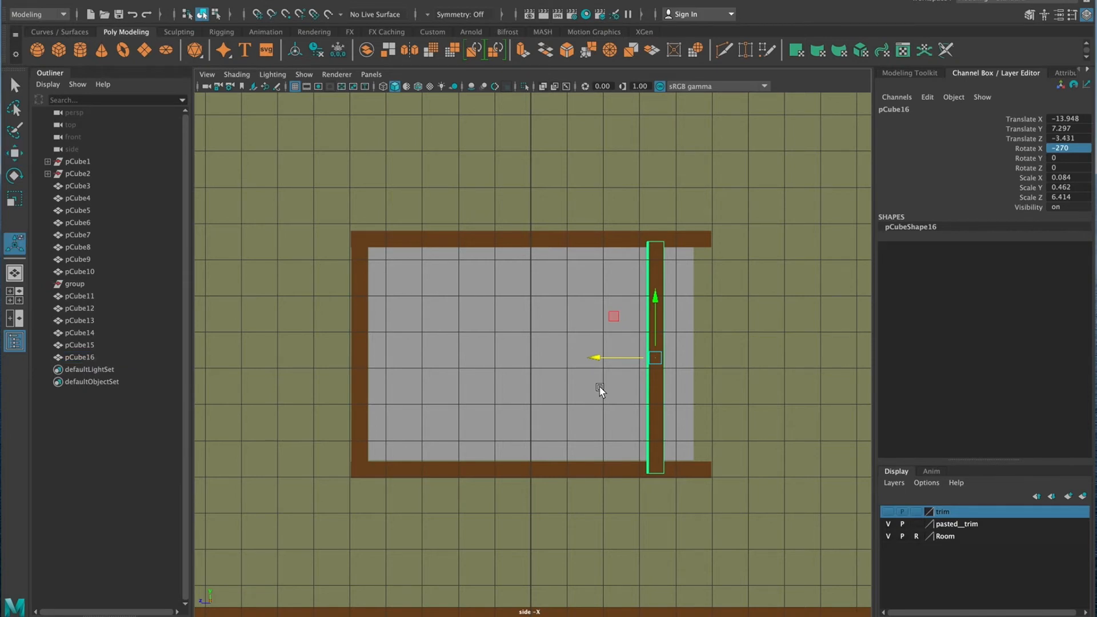
{"action": "key", "text": "ctrl+e"}
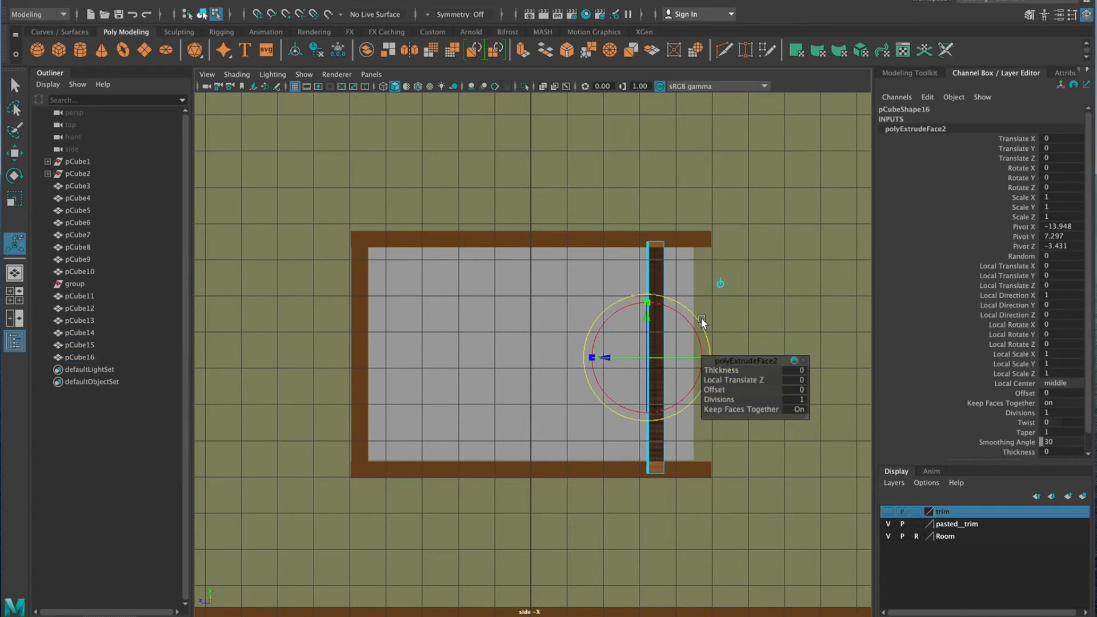
{"action": "key", "text": "F8"}
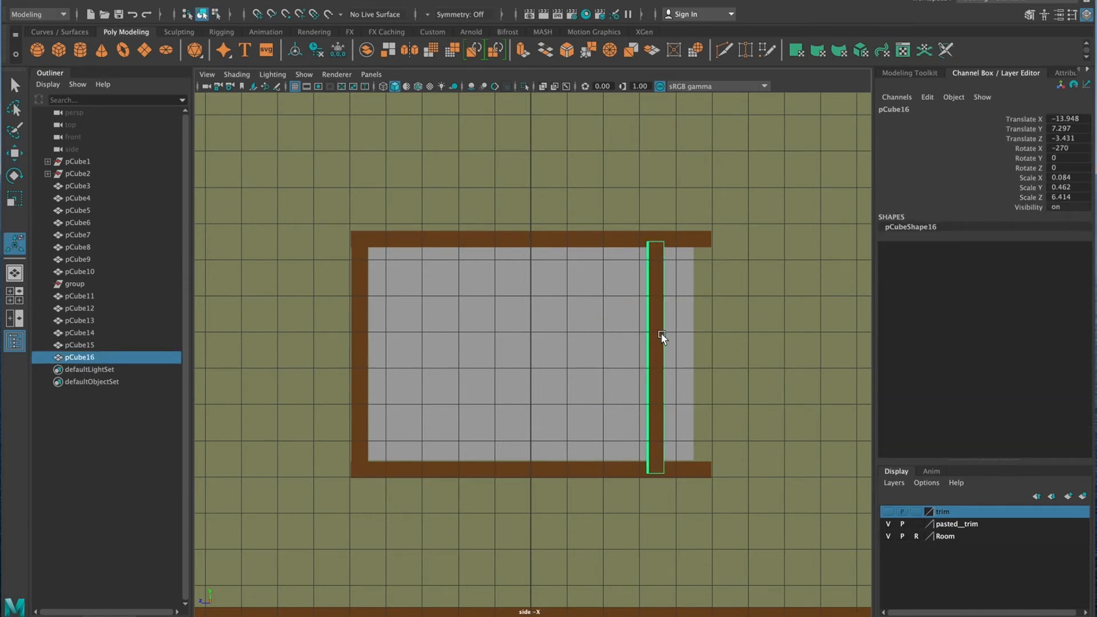
Flip the copied vertical strip to a Rotate X of about -450.291 and move it to the window's opposite edge, about Z -4.75.
{"action": "key", "text": "e"}
{"action": "left_click_drag", "start_coordinate": [678, 309], "coordinate": [612, 454]}
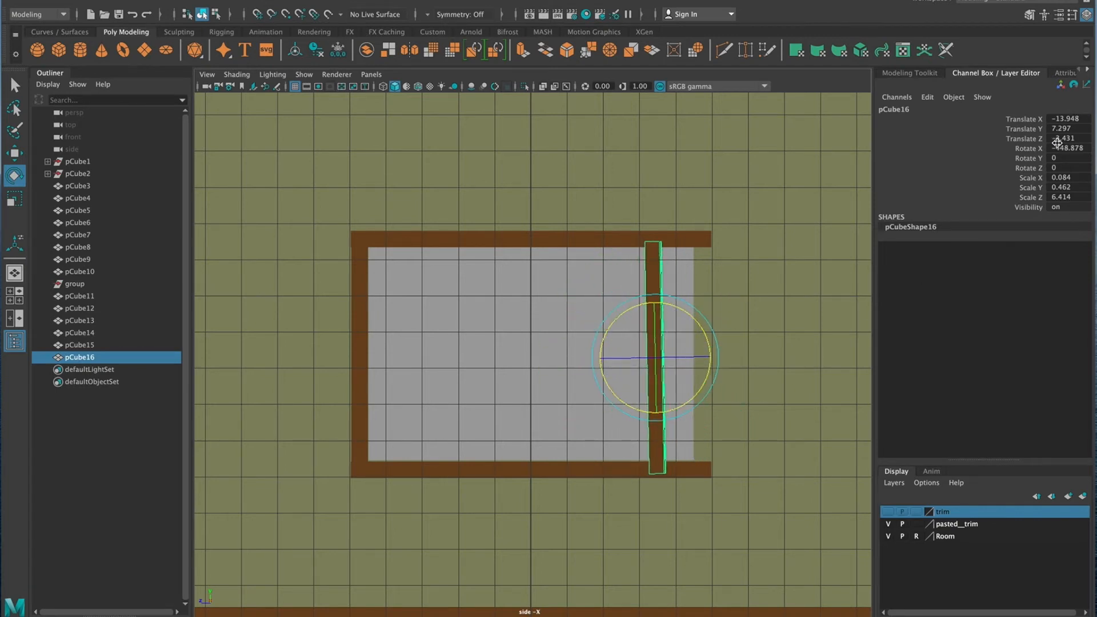
{"action": "double_click", "coordinate": [1077, 148]}
{"action": "left_click_drag", "start_coordinate": [692, 317], "coordinate": [694, 316]}
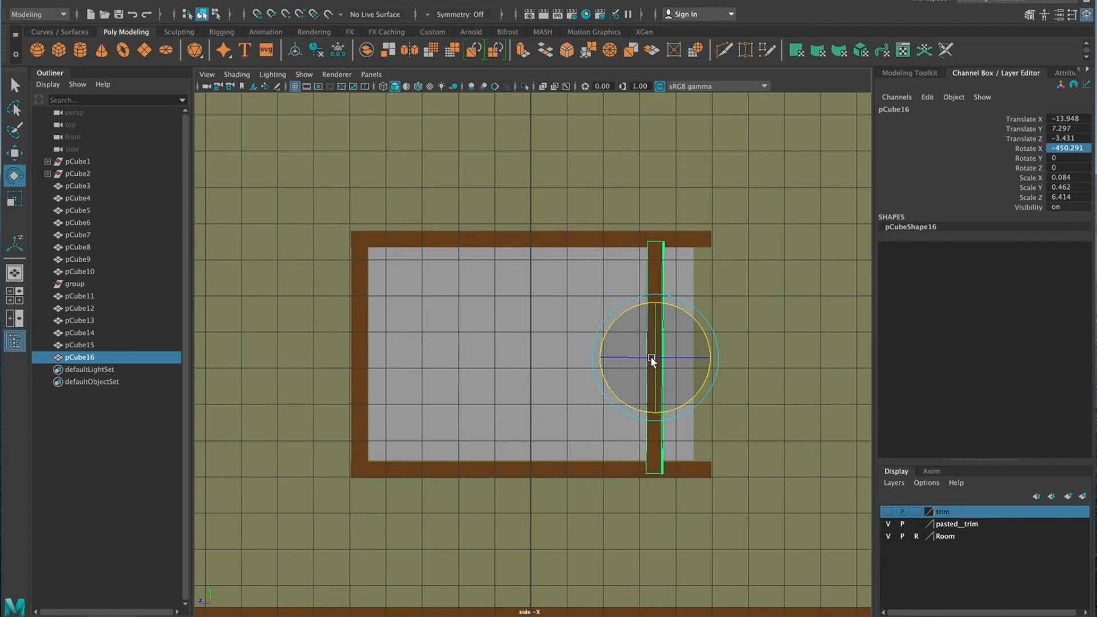
{"action": "key", "text": "w"}
{"action": "left_click_drag", "start_coordinate": [628, 358], "coordinate": [672, 364]}
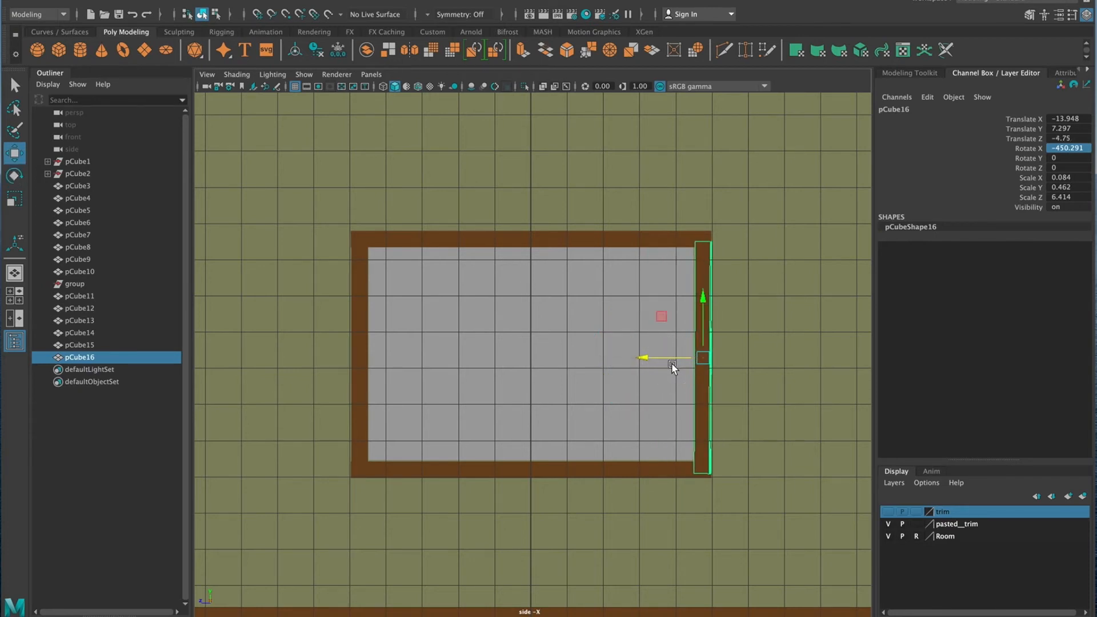
{"action": "mouse_move", "coordinate": [1088, 174]}
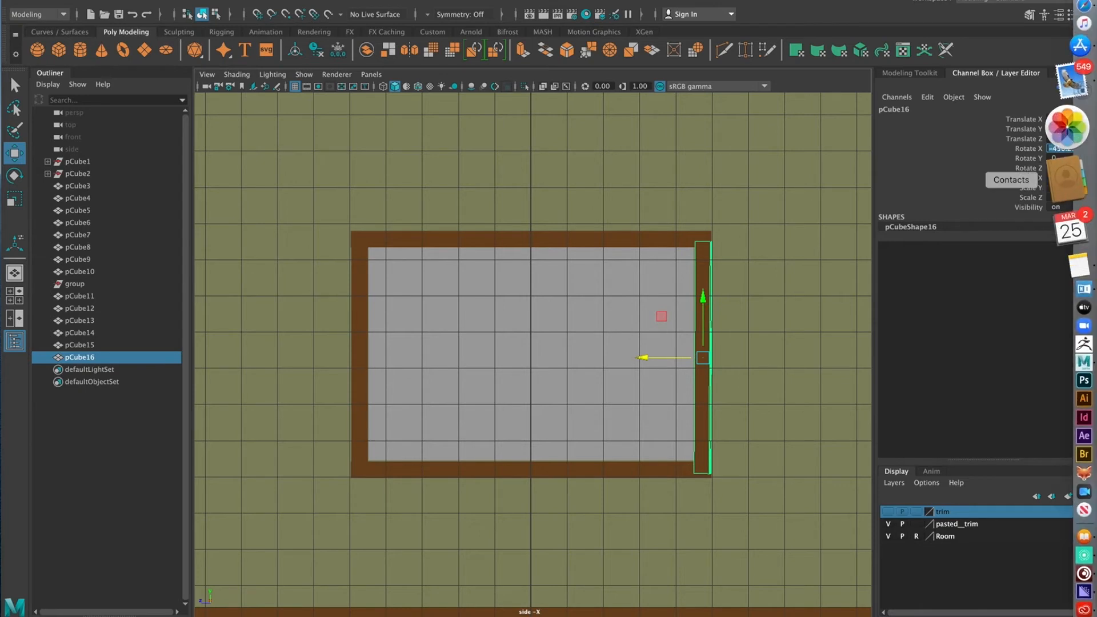
{"action": "type", "text": "480"}
{"action": "key", "text": "Return"}
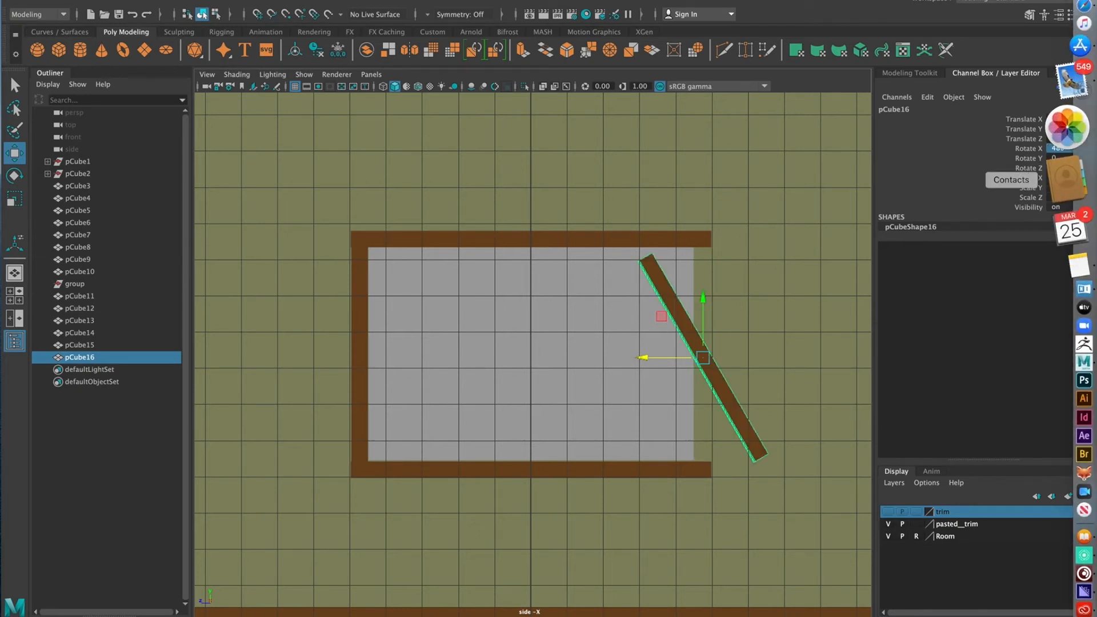
{"action": "key", "text": "ctrl+z"}
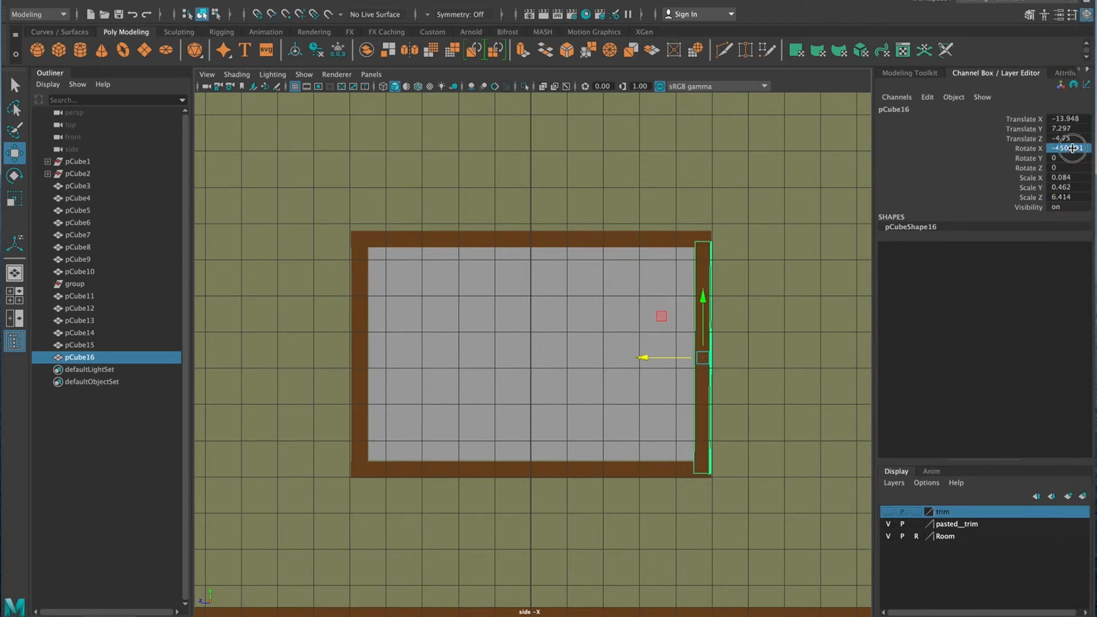
Nudge the second vertical strip to about Z -4.733 and deselect it.
{"action": "double_click", "coordinate": [1072, 148]}
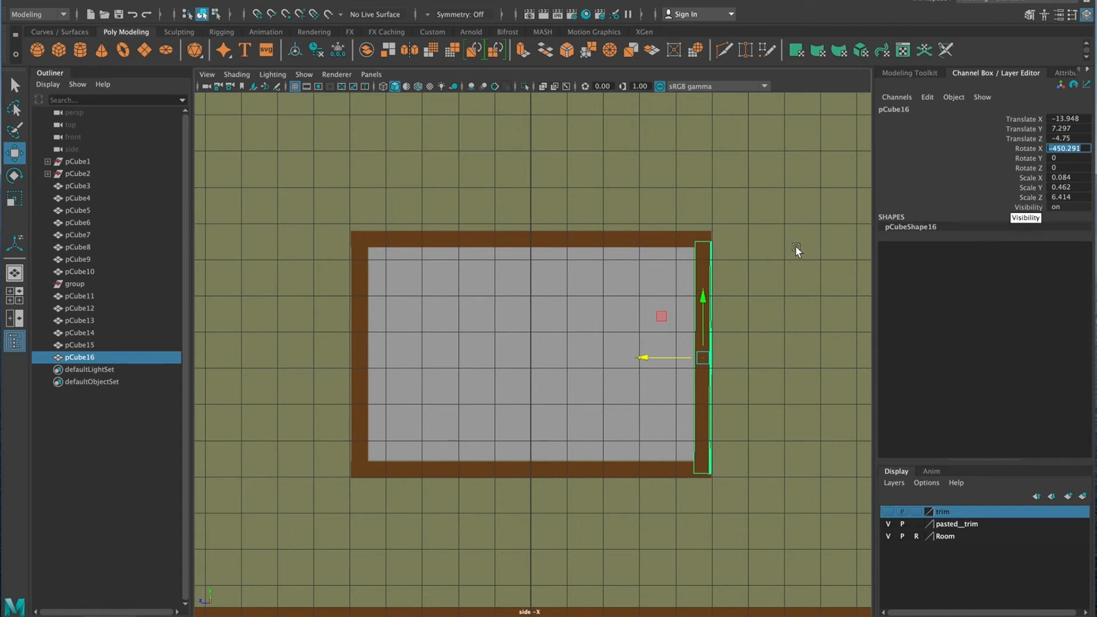
{"action": "left_click_drag", "start_coordinate": [644, 365], "coordinate": [644, 364]}
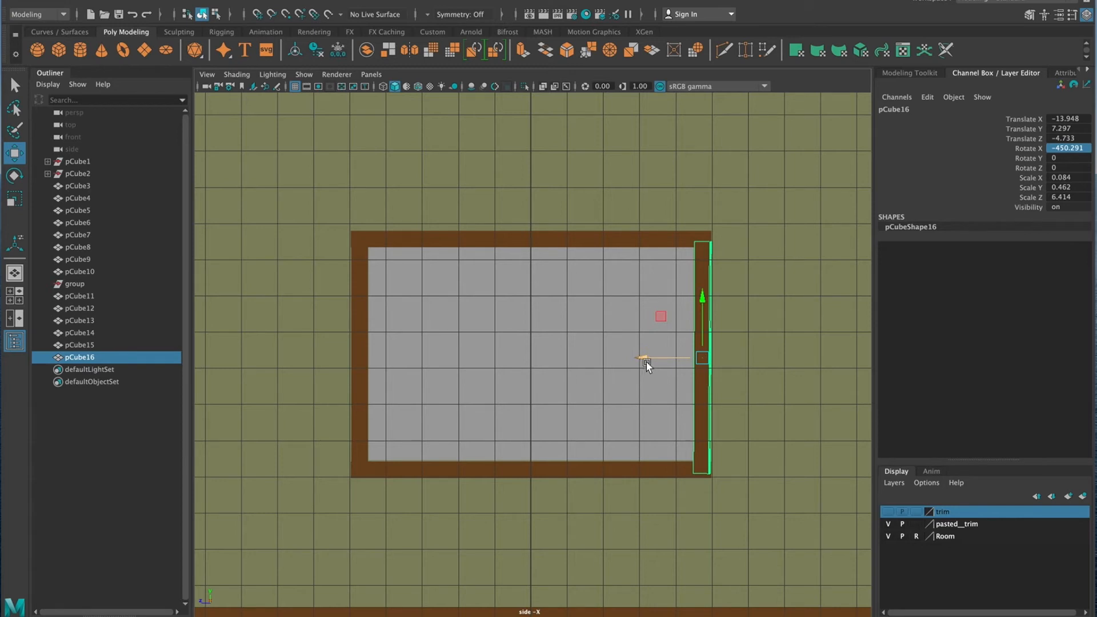
{"action": "left_click", "coordinate": [774, 337]}
Examine the window trim and baseboards in the perspective view from several angles.
{"action": "key", "text": "space"}
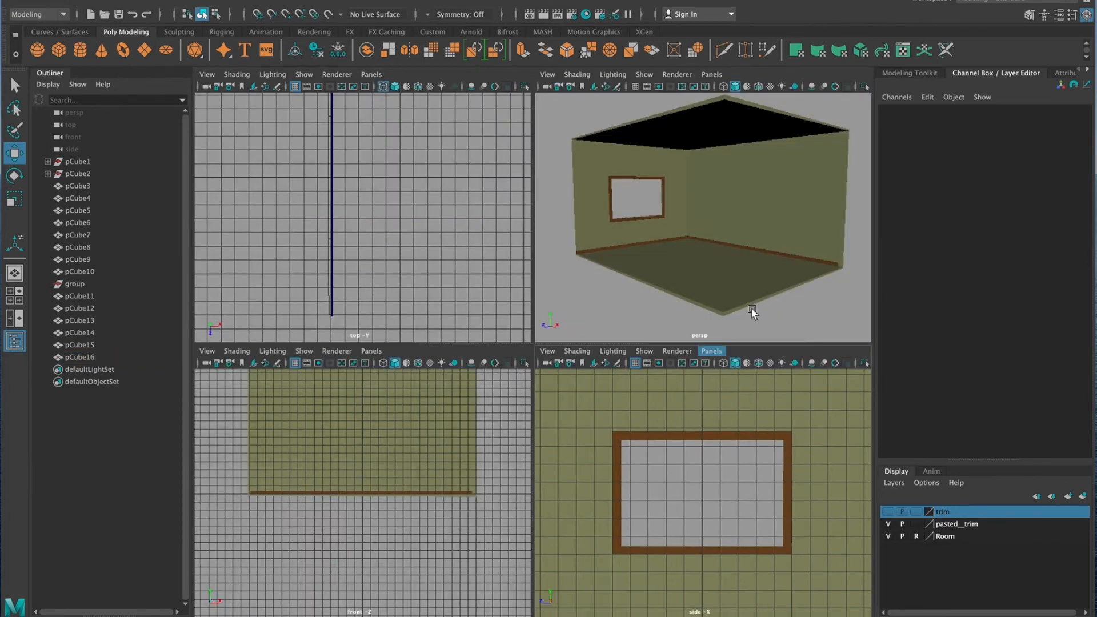
{"action": "key", "text": "space"}
{"action": "right_click_drag", "start_coordinate": [663, 256], "coordinate": [682, 289], "text": "alt"}
{"action": "middle_click_drag", "start_coordinate": [648, 322], "coordinate": [679, 335], "text": "alt"}
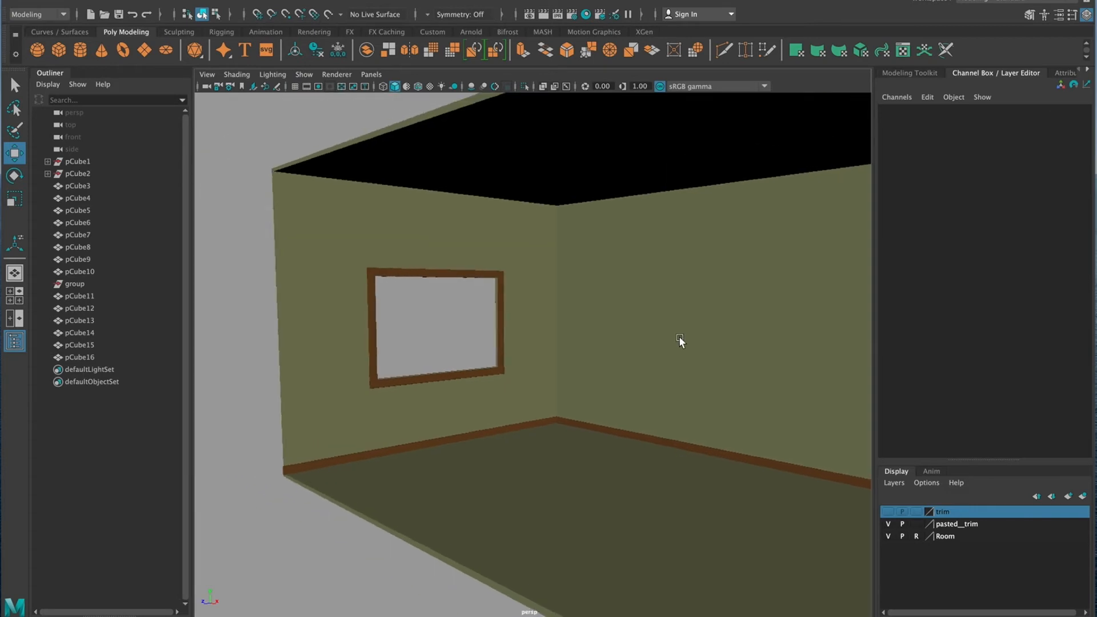
{"action": "right_click_drag", "start_coordinate": [678, 336], "coordinate": [772, 351], "text": "alt"}
{"action": "middle_click_drag", "start_coordinate": [772, 351], "coordinate": [796, 356], "text": "alt"}
{"action": "left_click_drag", "start_coordinate": [601, 373], "coordinate": [615, 378], "text": "alt"}
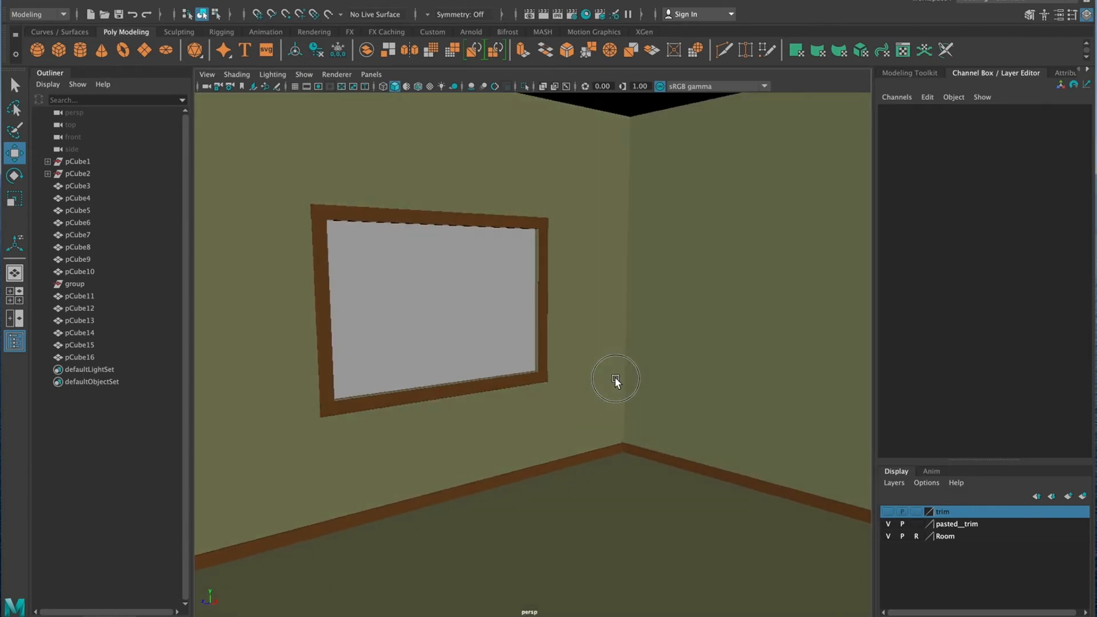
{"action": "middle_click_drag", "start_coordinate": [614, 378], "coordinate": [666, 341], "text": "alt"}
{"action": "left_click_drag", "start_coordinate": [598, 339], "coordinate": [532, 333], "text": "alt"}
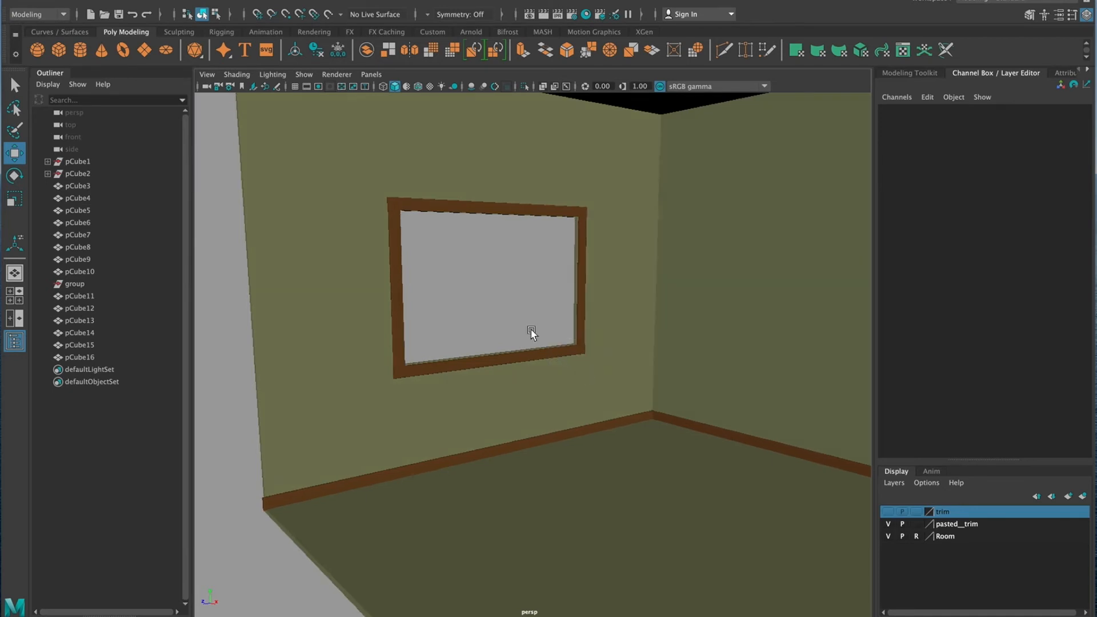
Create a cube at the window's bottom edge, about X -13.737 and Y 4.546, flattened to a Y scale of about 0.255.
{"action": "left_click", "coordinate": [62, 56]}
{"action": "left_click_drag", "start_coordinate": [831, 593], "coordinate": [507, 501]}
{"action": "left_click_drag", "start_coordinate": [502, 405], "coordinate": [501, 337]}
{"action": "key", "text": "r"}
{"action": "key", "text": "w"}
{"action": "left_click_drag", "start_coordinate": [502, 281], "coordinate": [507, 298]}
Stretch the flattened cube along the window's bottom edge to a Z scale of about 9.005.
{"action": "right_click_drag", "start_coordinate": [517, 355], "coordinate": [920, 370], "text": "alt"}
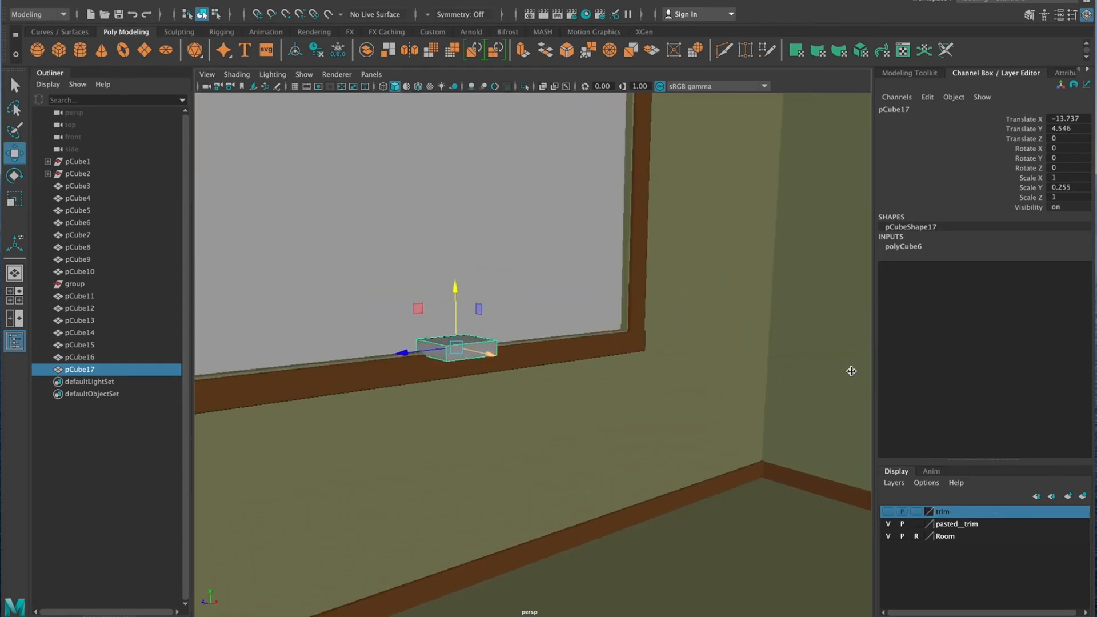
{"action": "middle_click_drag", "start_coordinate": [667, 396], "coordinate": [748, 401], "text": "alt"}
{"action": "left_click_drag", "start_coordinate": [749, 400], "coordinate": [560, 433], "text": "alt"}
{"action": "key", "text": "r"}
{"action": "left_click_drag", "start_coordinate": [567, 369], "coordinate": [426, 371]}
{"action": "left_click_drag", "start_coordinate": [561, 373], "coordinate": [520, 377]}
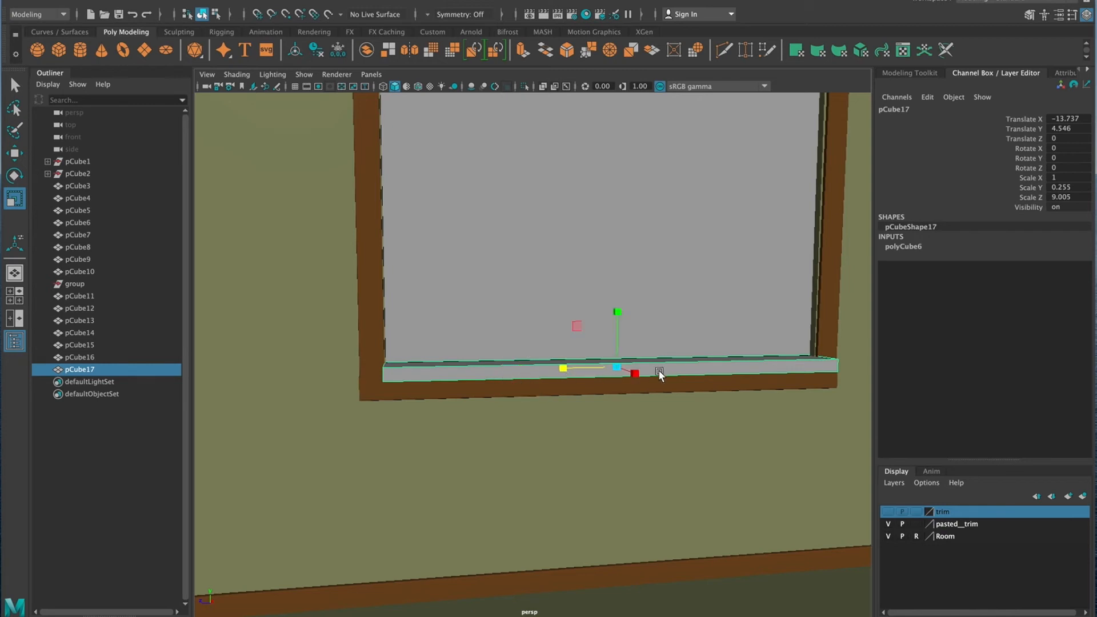
Assign the brown trim material to the windowsill, thin it to a Y scale of about 0.131, and lower it to about Y 4.509.
{"action": "right_click_drag", "start_coordinate": [661, 370], "coordinate": [760, 595]}
{"action": "scroll", "coordinate": [587, 451], "scroll_direction": "down", "scroll_amount": 2}
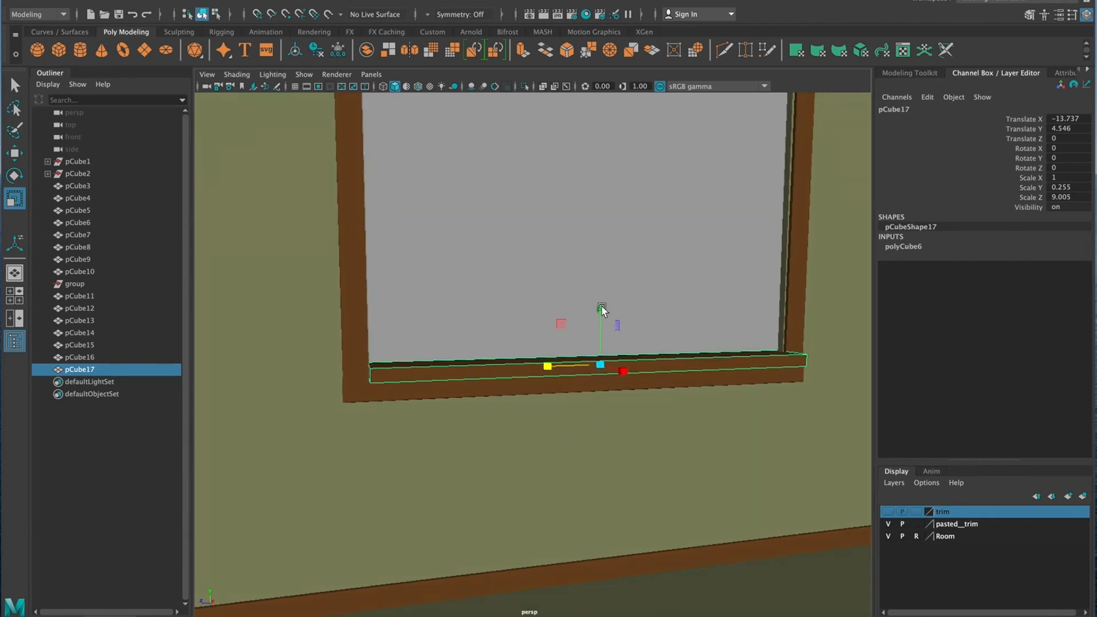
{"action": "mouse_move", "coordinate": [602, 309]}
{"action": "left_mouse_down"}
{"action": "mouse_move", "coordinate": [600, 331]}
{"action": "mouse_move", "coordinate": [602, 307]}
{"action": "left_mouse_up"}
{"action": "key", "text": "w"}
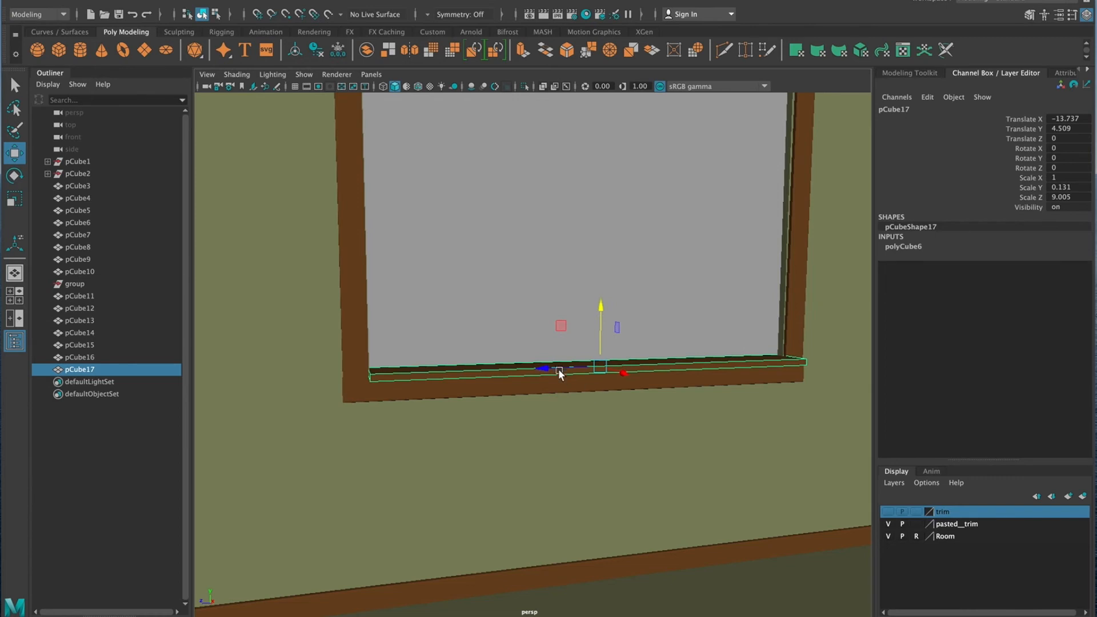
Bevel the windowsill's two front vertical corner edges with a fraction of 0.3.
{"action": "key", "text": "space"}
{"action": "key", "text": "space"}
{"action": "scroll", "coordinate": [582, 332], "scroll_direction": "up", "scroll_amount": 4}
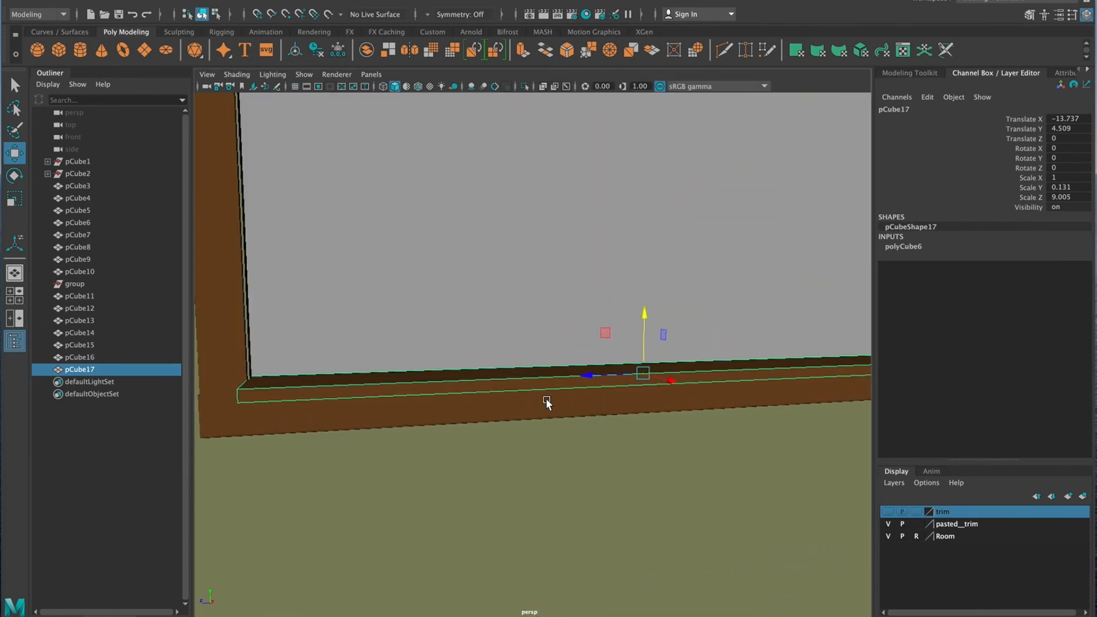
{"action": "left_click_drag", "start_coordinate": [546, 399], "coordinate": [576, 390], "text": "alt"}
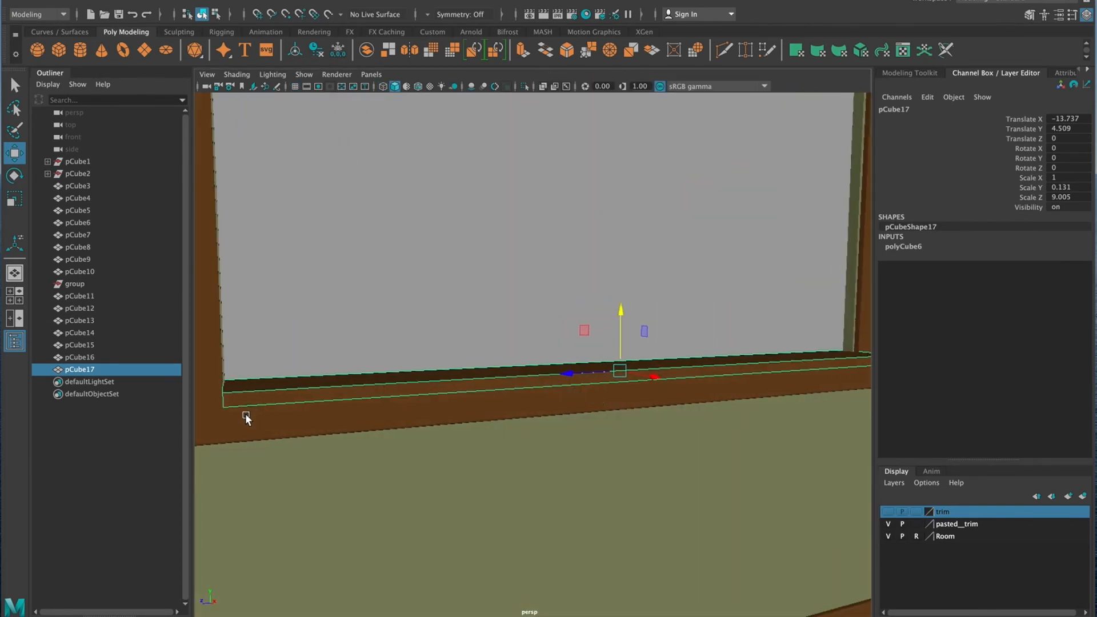
{"action": "right_click_drag", "start_coordinate": [224, 403], "coordinate": [223, 263]}
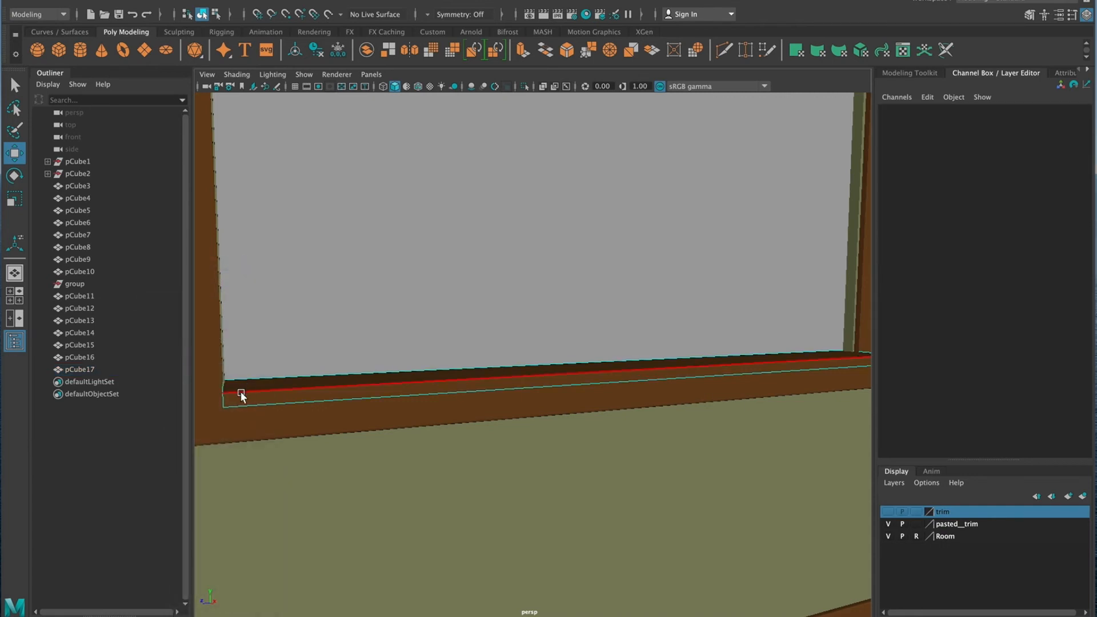
{"action": "left_click", "coordinate": [224, 400]}
{"action": "middle_click_drag", "start_coordinate": [446, 447], "coordinate": [348, 439], "text": "alt"}
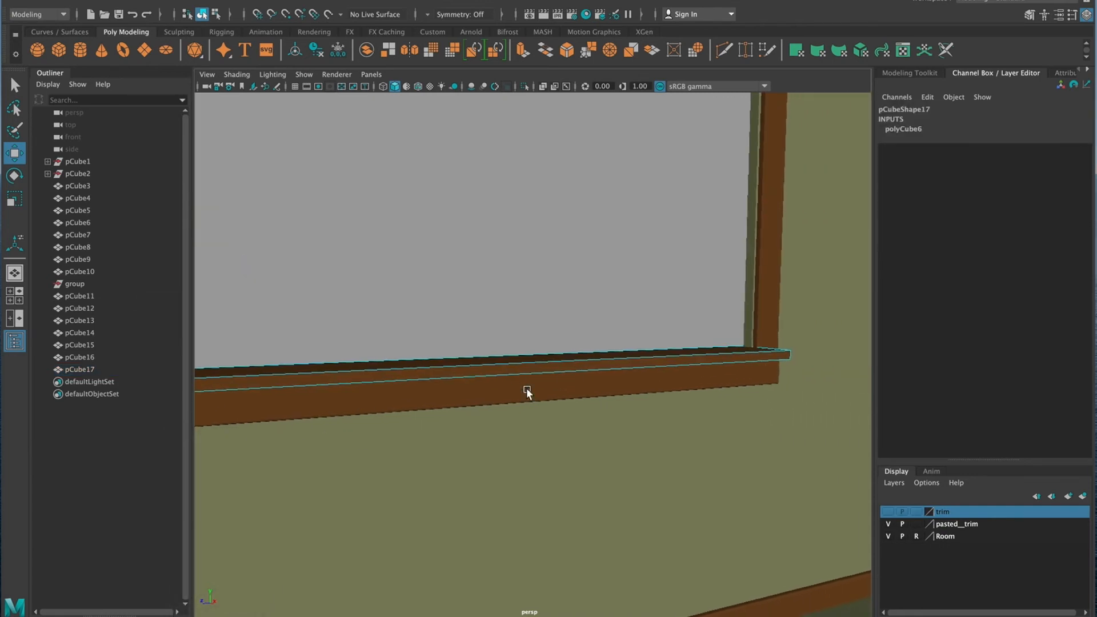
{"action": "left_click", "coordinate": [791, 354], "text": "shift"}
{"action": "key", "text": "ctrl+b"}
{"action": "left_click_drag", "start_coordinate": [635, 433], "coordinate": [470, 517], "text": "alt"}
{"action": "left_click_drag", "start_coordinate": [722, 371], "coordinate": [721, 373]}
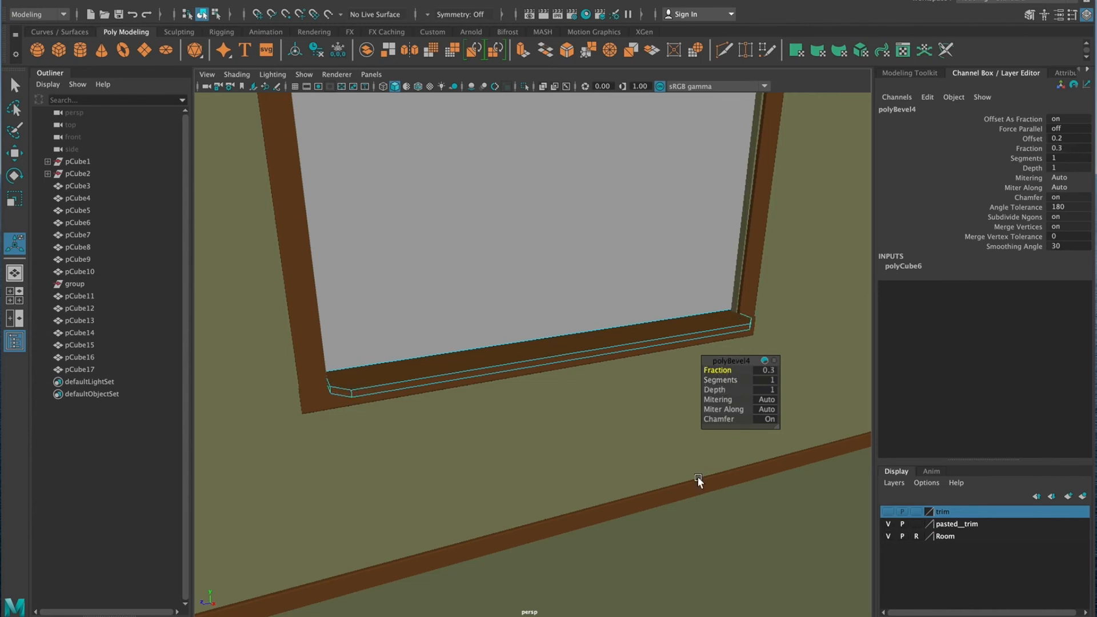
Return the windowsill to object selection and shift it sideways along the window to about Z -0.03.
{"action": "left_click", "coordinate": [494, 458]}
{"action": "right_click_drag", "start_coordinate": [446, 370], "coordinate": [525, 257]}
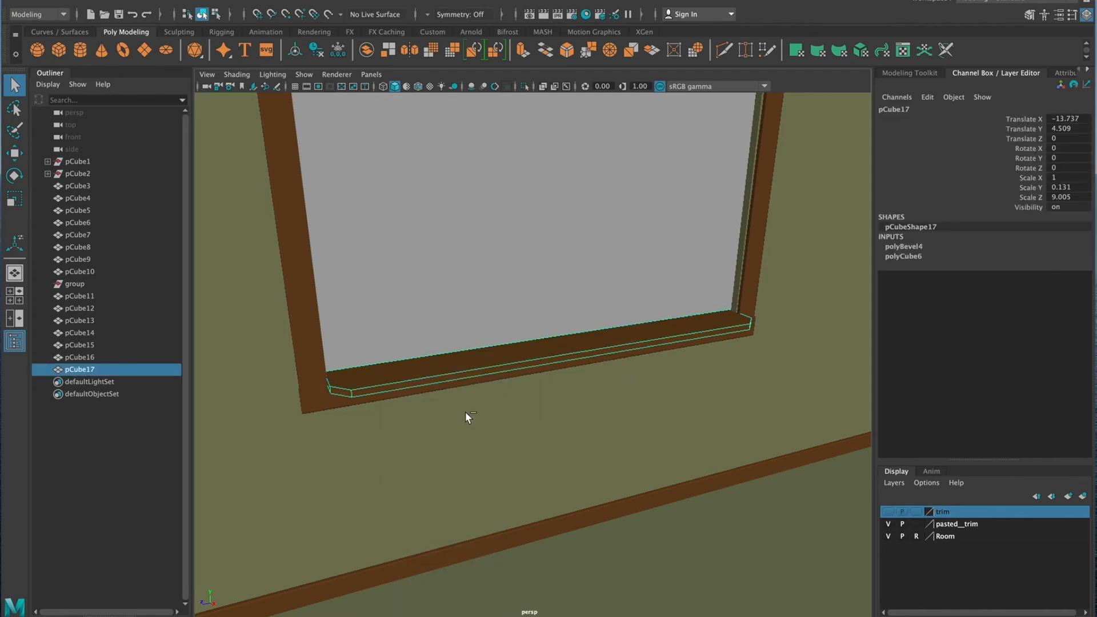
{"action": "left_click_drag", "start_coordinate": [419, 414], "coordinate": [515, 474], "text": "alt"}
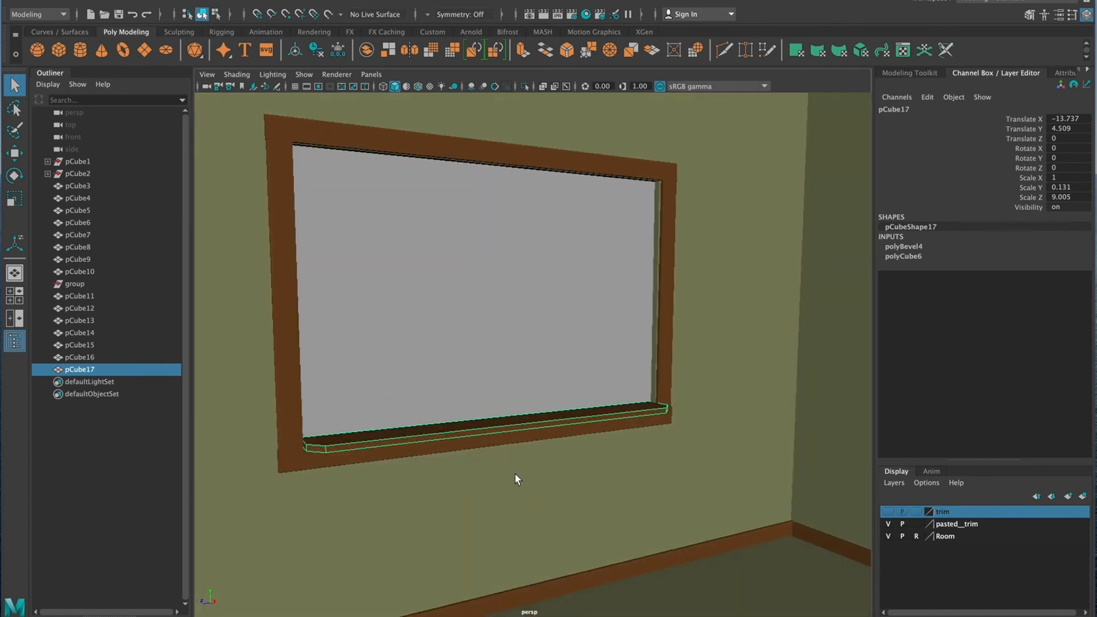
{"action": "key", "text": "w"}
{"action": "left_click_drag", "start_coordinate": [451, 428], "coordinate": [460, 430]}
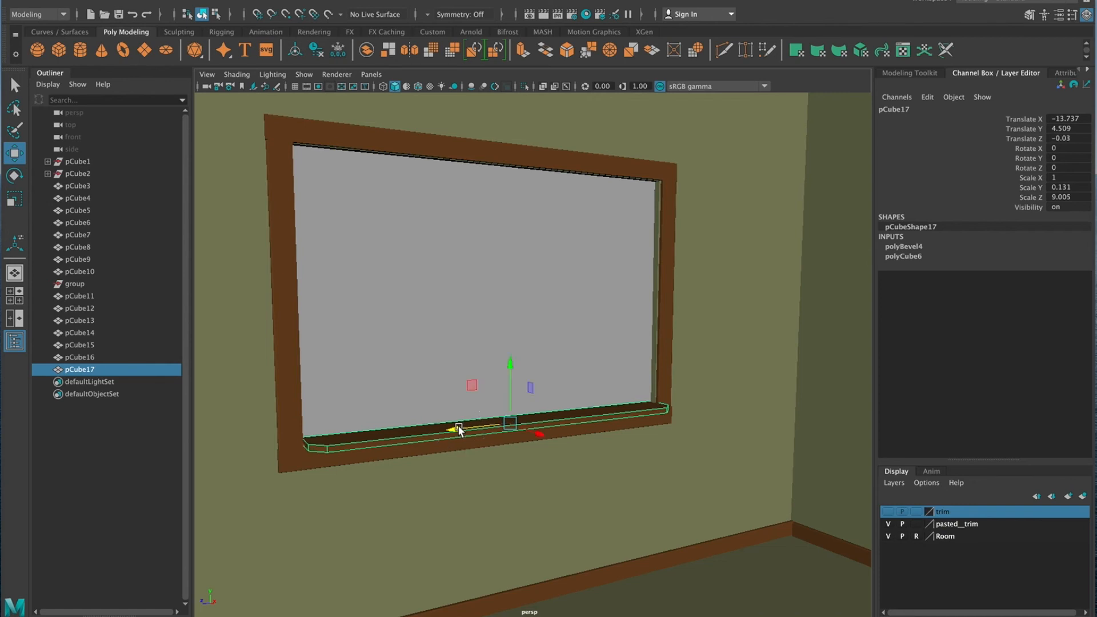
{"action": "mouse_move", "coordinate": [526, 479]}
{"action": "left_mouse_down", "text": "alt"}
{"action": "mouse_move", "coordinate": [513, 479]}
{"action": "mouse_move", "coordinate": [521, 468]}
{"action": "left_mouse_up", "text": "alt"}
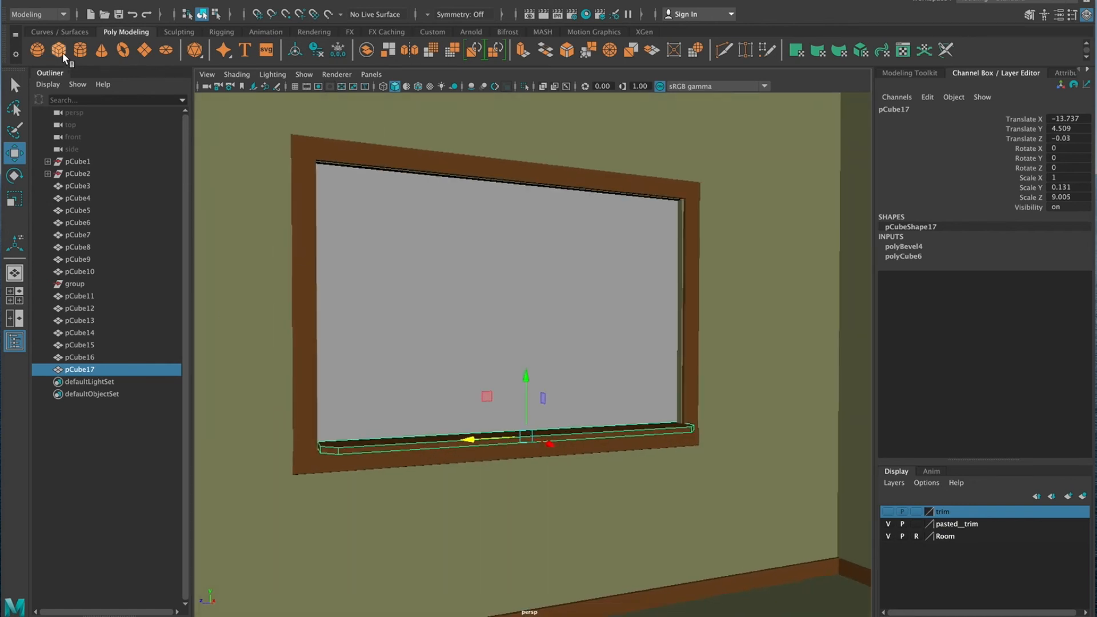
Create a cube and shape it into a vertical bar at the window's centre, about Y 7.52, Scale Y 5.609 and Scale Z 0.244.
{"action": "left_click", "coordinate": [60, 50]}
{"action": "key", "text": "space"}
{"action": "key", "text": "space"}
{"action": "right_click_drag", "start_coordinate": [589, 384], "coordinate": [553, 363], "text": "alt"}
{"action": "left_click_drag", "start_coordinate": [530, 520], "coordinate": [530, 292]}
{"action": "key", "text": "r"}
{"action": "left_click_drag", "start_coordinate": [476, 351], "coordinate": [520, 351]}
{"action": "left_click_drag", "start_coordinate": [530, 296], "coordinate": [540, 252]}
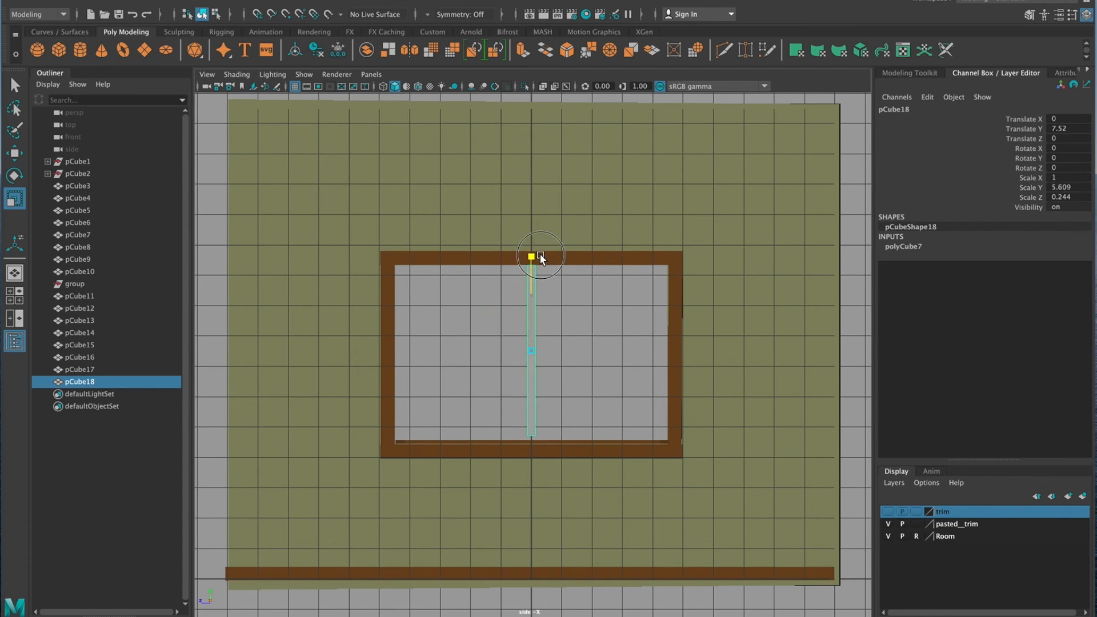
Assign a new aiStandardSurface material to the vertical bar and set its base weight to 1.
{"action": "key", "text": "w"}
{"action": "right_click_drag", "start_coordinate": [531, 289], "coordinate": [734, 557]}
{"action": "left_click", "coordinate": [940, 260]}
{"action": "left_click_drag", "start_coordinate": [1038, 248], "coordinate": [1058, 248]}
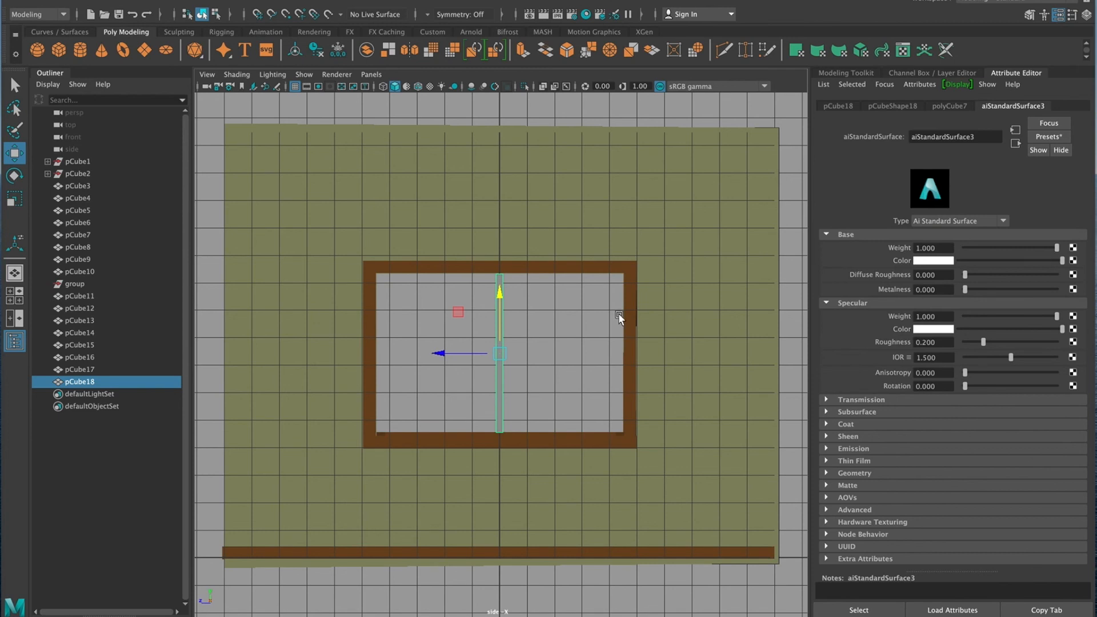
Move the vertical bar along X from the room's centre to the window wall.
{"action": "key", "text": "space"}
{"action": "left_click", "coordinate": [649, 210]}
{"action": "left_click", "coordinate": [655, 469]}
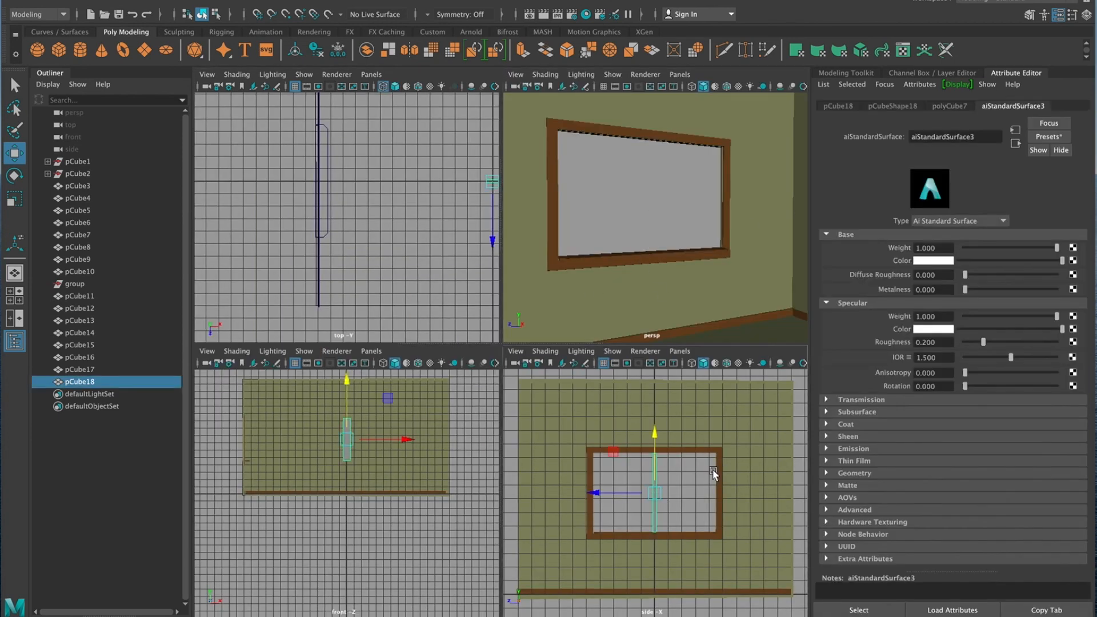
{"action": "scroll", "coordinate": [750, 214], "scroll_direction": "down", "scroll_amount": 5}
{"action": "left_click_drag", "start_coordinate": [704, 200], "coordinate": [660, 207]}
{"action": "key", "text": "super+z"}
{"action": "left_click_drag", "start_coordinate": [797, 200], "coordinate": [666, 227]}
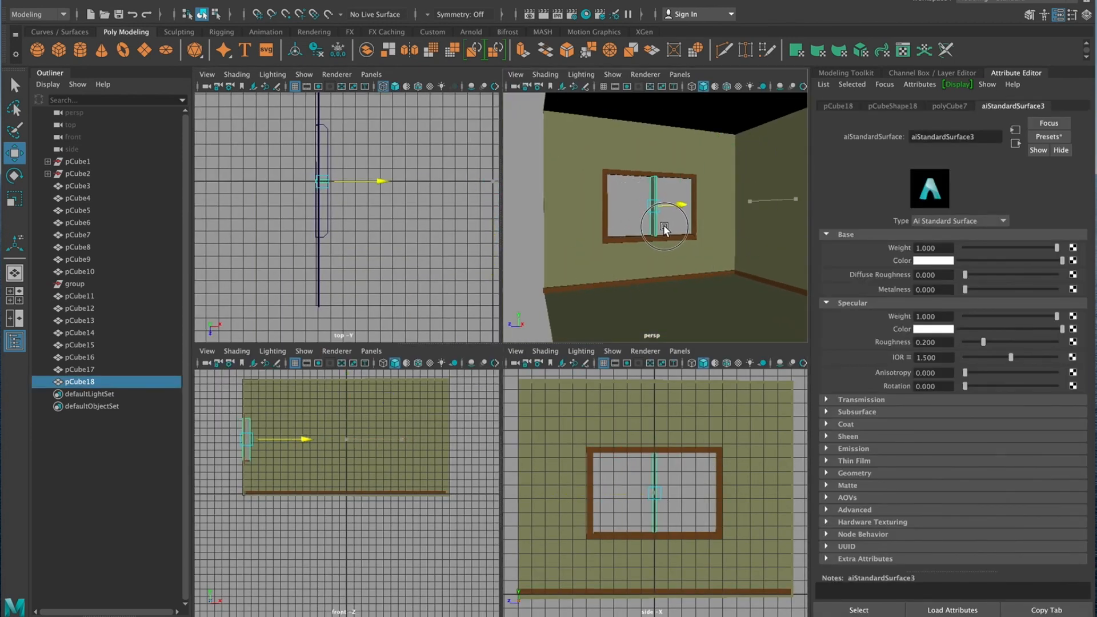
Thin the vertical bar to a Scale X of about 0.094 and fit it inside the window opening at about X -14.11.
{"action": "key", "text": "r"}
{"action": "key", "text": "f"}
{"action": "key", "text": "w"}
{"action": "mouse_move", "coordinate": [620, 171]}
{"action": "left_mouse_down"}
{"action": "mouse_move", "coordinate": [578, 169]}
{"action": "mouse_move", "coordinate": [609, 173]}
{"action": "left_mouse_up"}
{"action": "key", "text": "r"}
{"action": "key", "text": "w"}
{"action": "left_click_drag", "start_coordinate": [662, 269], "coordinate": [741, 233], "text": "alt"}
{"action": "scroll", "coordinate": [620, 277], "scroll_direction": "down", "scroll_amount": 5}
{"action": "scroll", "coordinate": [656, 234], "scroll_direction": "up", "scroll_amount": 5}
Make three evenly spaced copies of the vertical bar across one half of the window, the first at about Z 1.147.
{"action": "key", "text": "super+d"}
{"action": "key", "text": "shift+d"}
{"action": "key", "text": "shift+d"}
Select the four vertical bars, duplicate them as a set, and move the copies along Z into the window's other half.
{"action": "left_click", "coordinate": [614, 224], "text": "shift"}
{"action": "left_click", "coordinate": [646, 221], "text": "shift"}
{"action": "left_click", "coordinate": [675, 225], "text": "shift"}
{"action": "key", "text": "super+d"}
{"action": "scroll", "coordinate": [697, 240], "scroll_direction": "down", "scroll_amount": 3}
{"action": "middle_click_drag", "start_coordinate": [681, 243], "coordinate": [637, 246], "text": "alt"}
{"action": "left_click_drag", "start_coordinate": [679, 224], "coordinate": [684, 223]}
{"action": "key", "text": "space"}
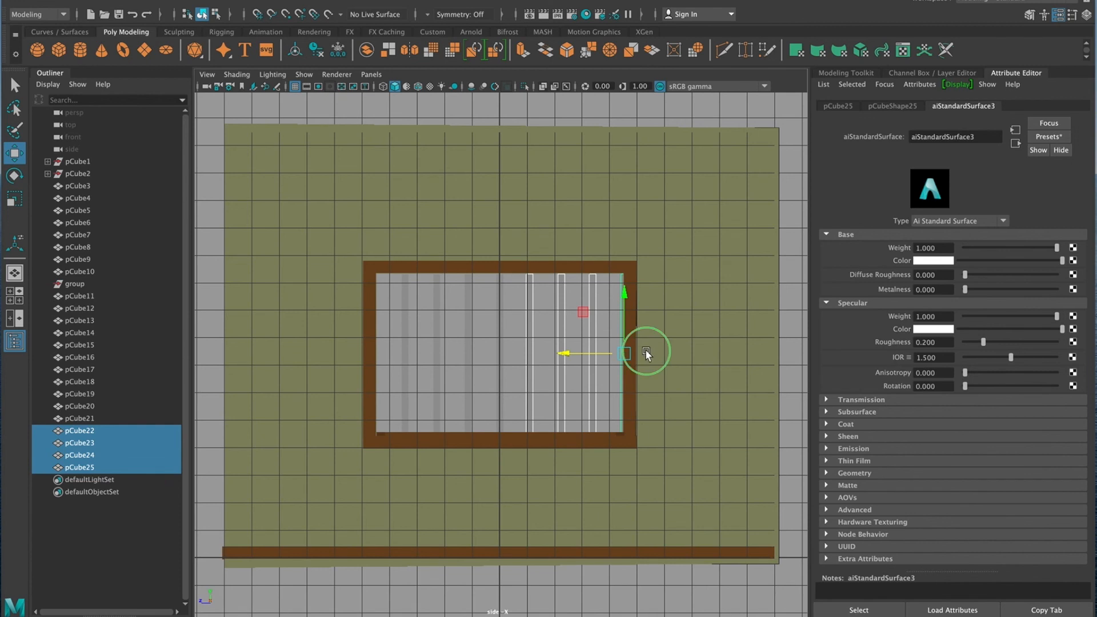
{"action": "scroll", "coordinate": [645, 350], "scroll_direction": "up", "scroll_amount": 3}
{"action": "left_click", "coordinate": [692, 268]}
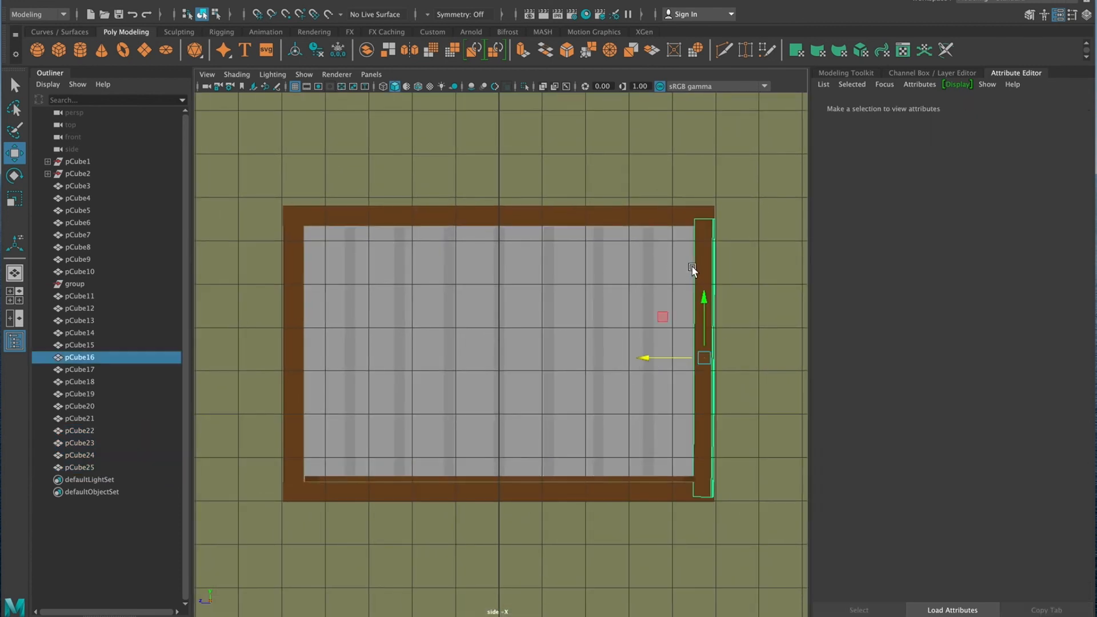
{"action": "left_click_drag", "start_coordinate": [669, 359], "coordinate": [676, 360]}
{"action": "left_click", "coordinate": [713, 363]}
{"action": "key", "text": "super+z"}
{"action": "key", "text": "super+z"}
Show the object's channel values and try a Rotate X of -90 on the selection.
{"action": "left_click", "coordinate": [1086, 16]}
{"action": "key", "text": "e"}
{"action": "left_click_drag", "start_coordinate": [754, 306], "coordinate": [746, 335]}
{"action": "double_click", "coordinate": [1061, 148]}
{"action": "type", "text": "-90"}
{"action": "key", "text": "Return"}
{"action": "key", "text": "w"}
Duplicate the vertical bar nearest the window's left edge and set the copy's Rotate X to -90.
{"action": "left_click", "coordinate": [369, 358]}
{"action": "left_click", "coordinate": [421, 356], "text": "shift"}
{"action": "left_click", "coordinate": [476, 355], "text": "shift"}
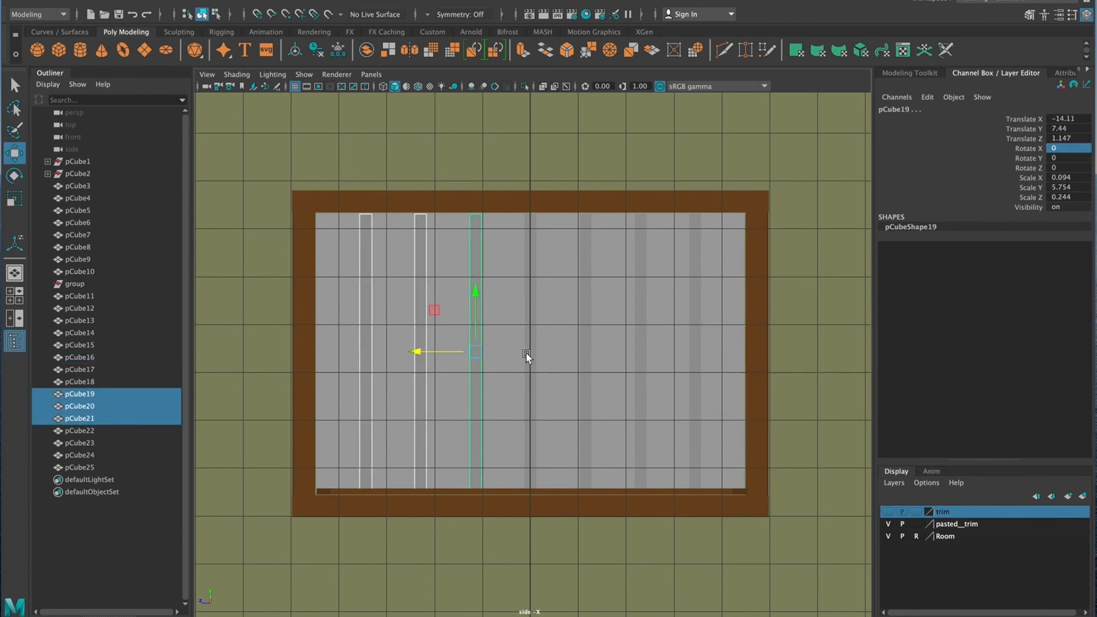
{"action": "left_click", "coordinate": [372, 358]}
{"action": "key", "text": "ctrl+d"}
{"action": "key", "text": "e"}
{"action": "mouse_move", "coordinate": [420, 365]}
{"action": "left_mouse_down"}
{"action": "mouse_move", "coordinate": [417, 382]}
{"action": "mouse_move", "coordinate": [422, 374]}
{"action": "left_mouse_up"}
{"action": "double_click", "coordinate": [1062, 148]}
{"action": "type", "text": "-90"}
{"action": "key", "text": "Return"}
{"action": "key", "text": "w"}
Centre the horizontal bar in the upper window at about Y 9.115 and stretch it across the opening to a Scale Y of about 9.079.
{"action": "left_click_drag", "start_coordinate": [369, 293], "coordinate": [378, 212]}
{"action": "left_click_drag", "start_coordinate": [309, 274], "coordinate": [473, 279]}
{"action": "key", "text": "r"}
{"action": "left_click_drag", "start_coordinate": [585, 271], "coordinate": [624, 289]}
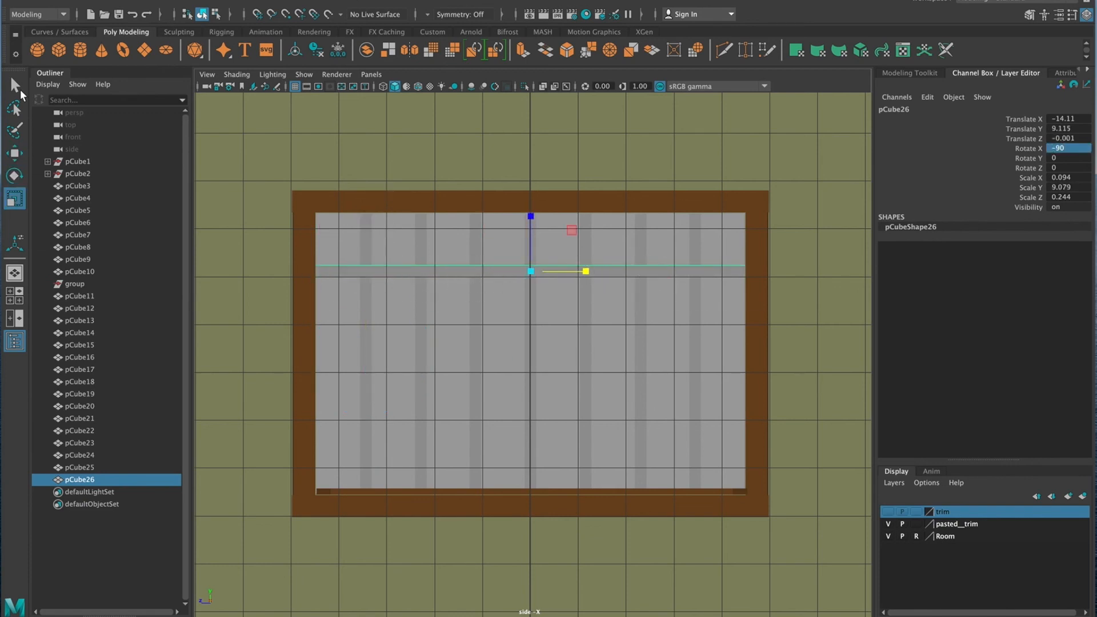
Make three evenly spaced copies of the horizontal bar down the window, with the second copy at about Y 6.608.
{"action": "key", "text": "w"}
{"action": "key", "text": "ctrl+d"}
{"action": "left_click_drag", "start_coordinate": [535, 213], "coordinate": [536, 213]}
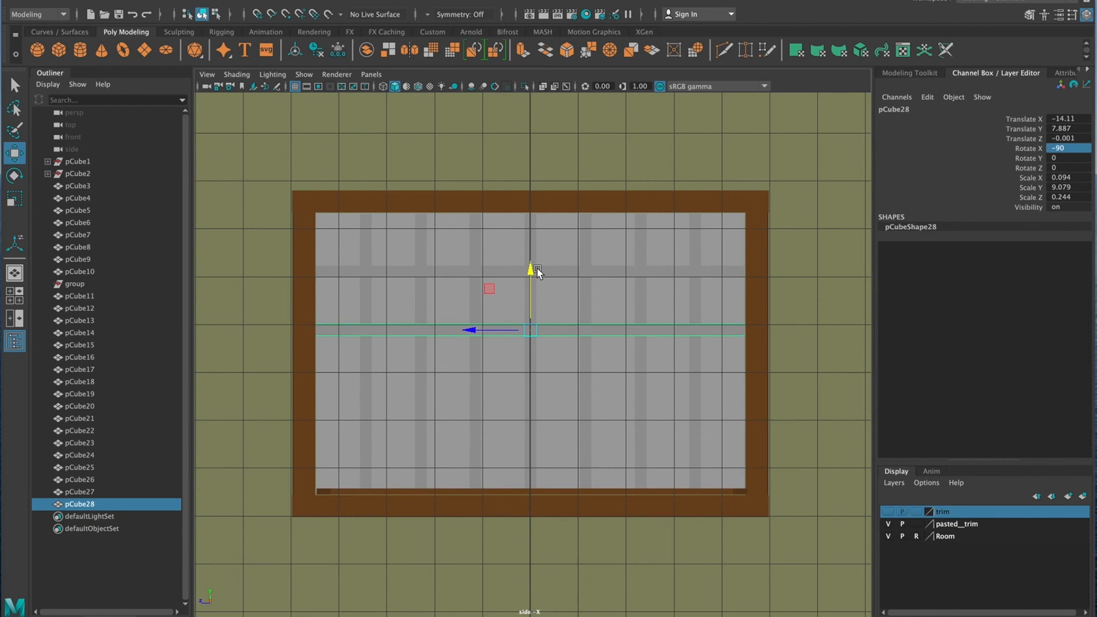
{"action": "key", "text": "ctrl+z"}
{"action": "key", "text": "shift+d"}
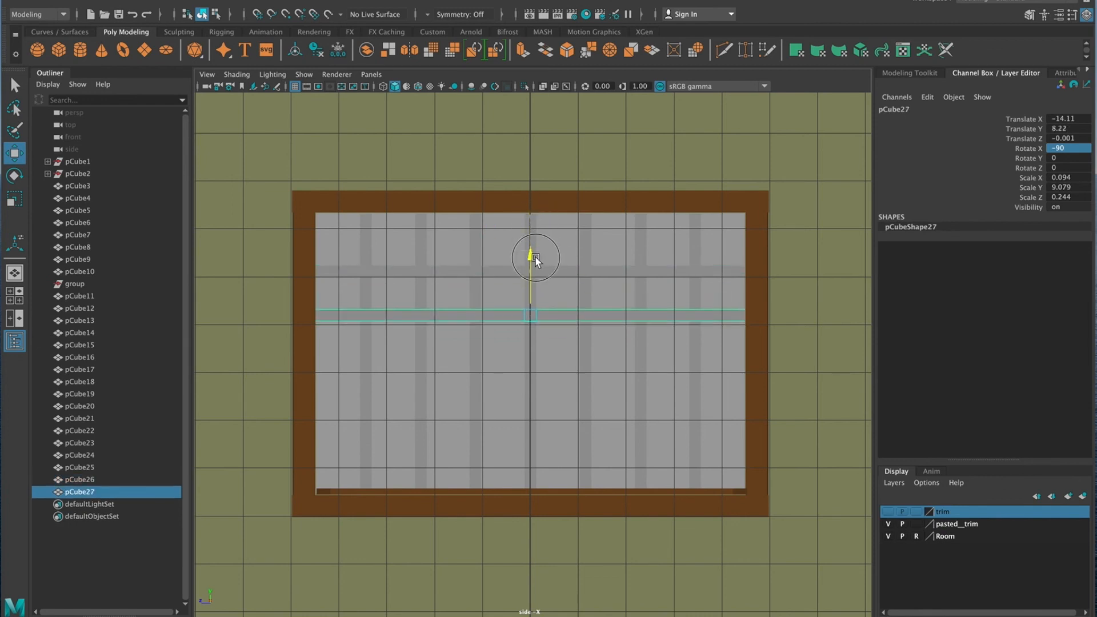
{"action": "key", "text": "shift+d"}
{"action": "key", "text": "shift+d"}
Select all four horizontal bars and raise them together until the uppermost is at about Y 9.269.
{"action": "left_click", "coordinate": [465, 391], "text": "shift"}
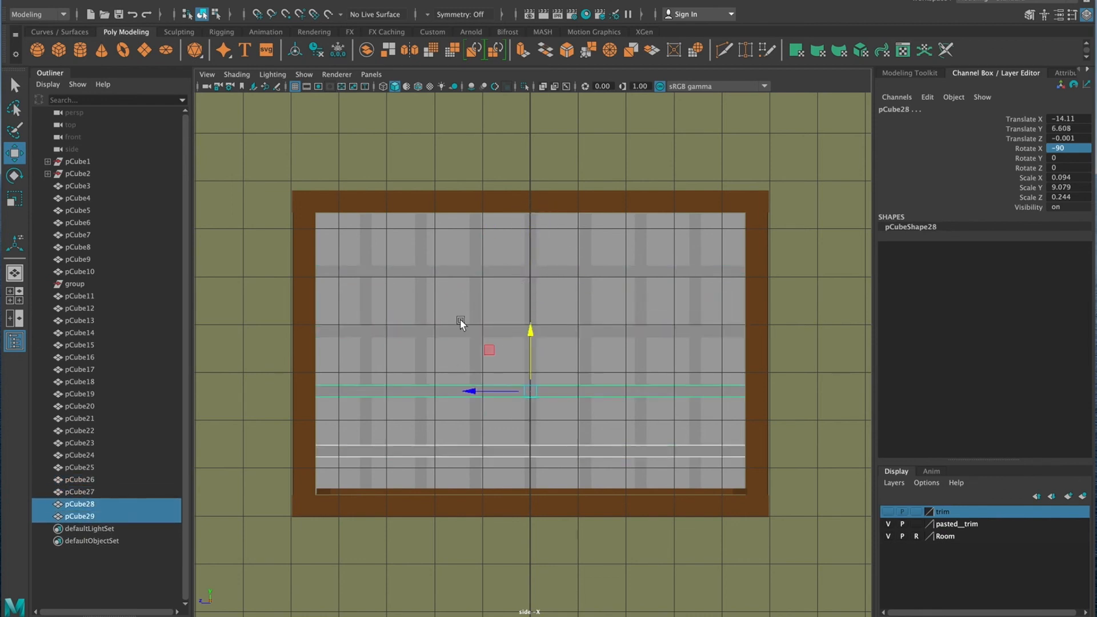
{"action": "left_click", "coordinate": [466, 331], "text": "shift"}
{"action": "left_click", "coordinate": [469, 272], "text": "shift"}
{"action": "left_click_drag", "start_coordinate": [532, 211], "coordinate": [532, 204]}
Select the vertical and horizontal window bars in the perspective view and group them.
{"action": "key", "text": "space"}
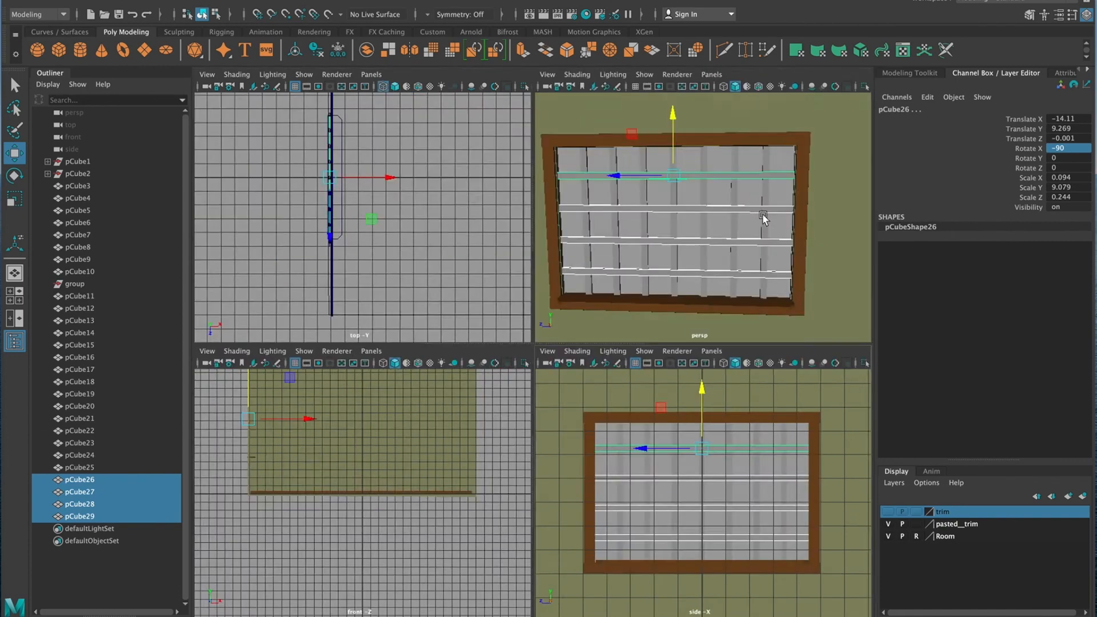
{"action": "key", "text": "space"}
{"action": "left_click_drag", "start_coordinate": [617, 275], "coordinate": [495, 319], "text": "alt"}
{"action": "right_click_drag", "start_coordinate": [495, 319], "coordinate": [503, 357], "text": "alt"}
{"action": "left_click", "coordinate": [508, 366]}
{"action": "left_click_drag", "start_coordinate": [351, 303], "coordinate": [564, 436]}
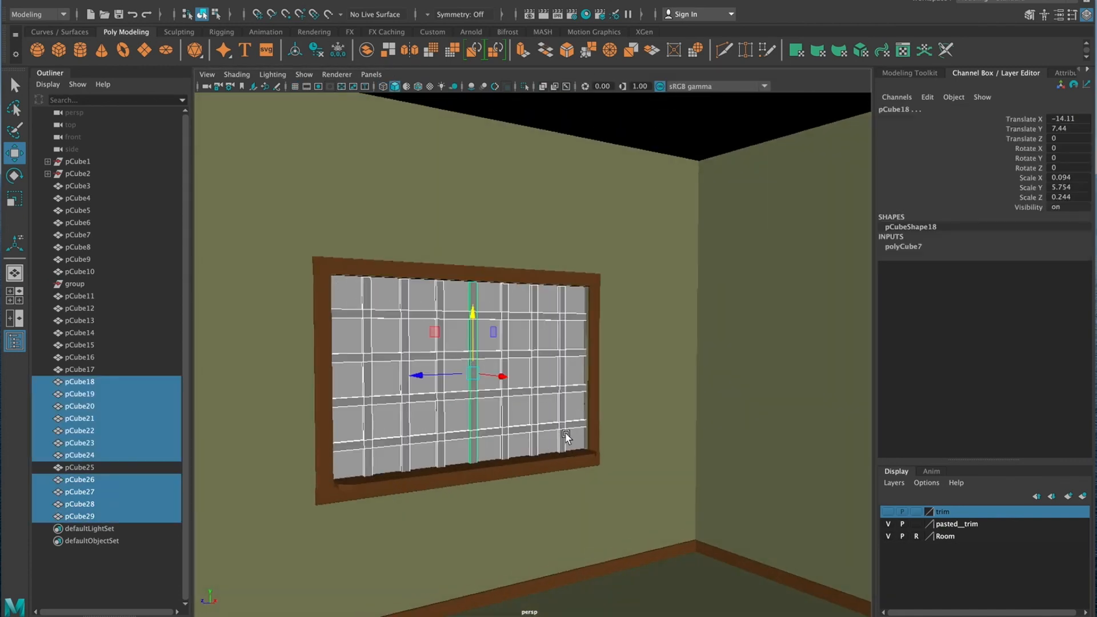
{"action": "key", "text": "ctrl+g"}
{"action": "left_click_drag", "start_coordinate": [473, 314], "coordinate": [500, 347]}
{"action": "left_click", "coordinate": [517, 362]}
Assign the brown trim material to the window's central vertical bar.
{"action": "right_click_drag", "start_coordinate": [517, 363], "coordinate": [721, 413], "text": "alt"}
{"action": "left_click", "coordinate": [489, 394]}
{"action": "right_click_drag", "start_coordinate": [482, 282], "coordinate": [584, 584]}
Shift the four horizontal bars slightly along X and select the six vertical bars beside the brown central bar.
{"action": "left_click_drag", "start_coordinate": [501, 454], "coordinate": [463, 484], "text": "alt"}
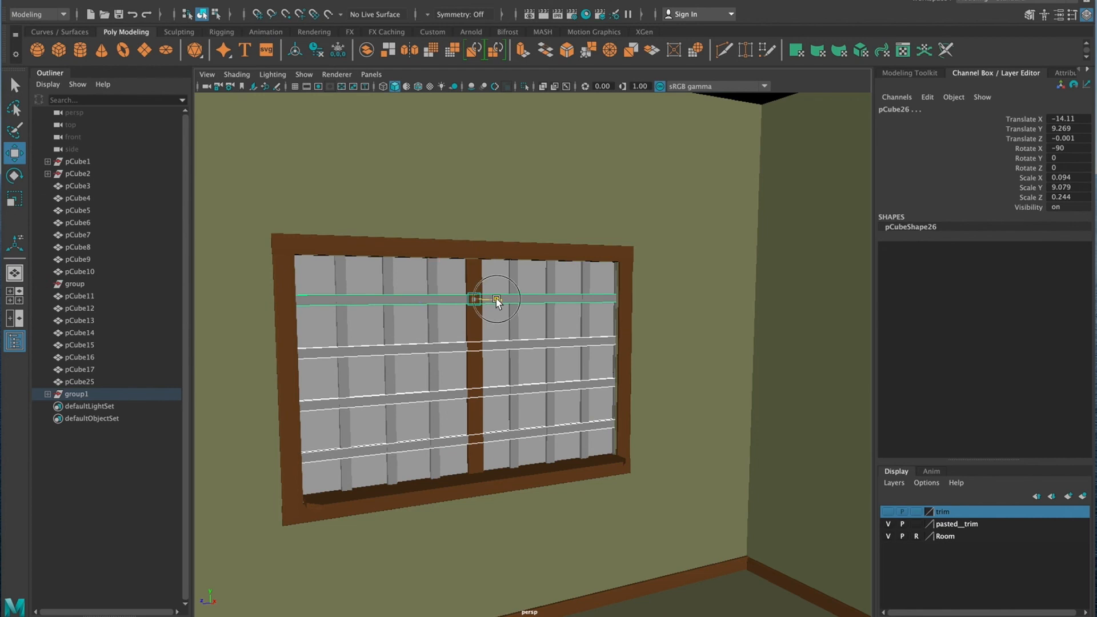
{"action": "left_click_drag", "start_coordinate": [496, 298], "coordinate": [494, 298]}
{"action": "left_click", "coordinate": [346, 477]}
{"action": "left_click", "coordinate": [514, 454], "text": "shift"}
{"action": "left_click", "coordinate": [549, 448], "text": "shift"}
{"action": "left_click", "coordinate": [583, 439], "text": "shift"}
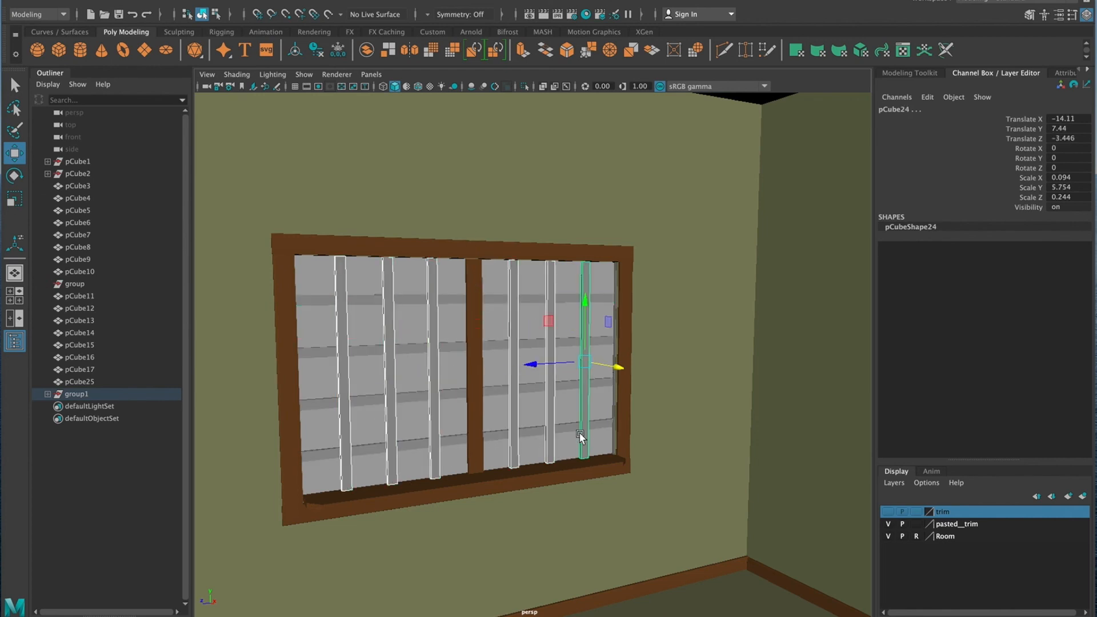